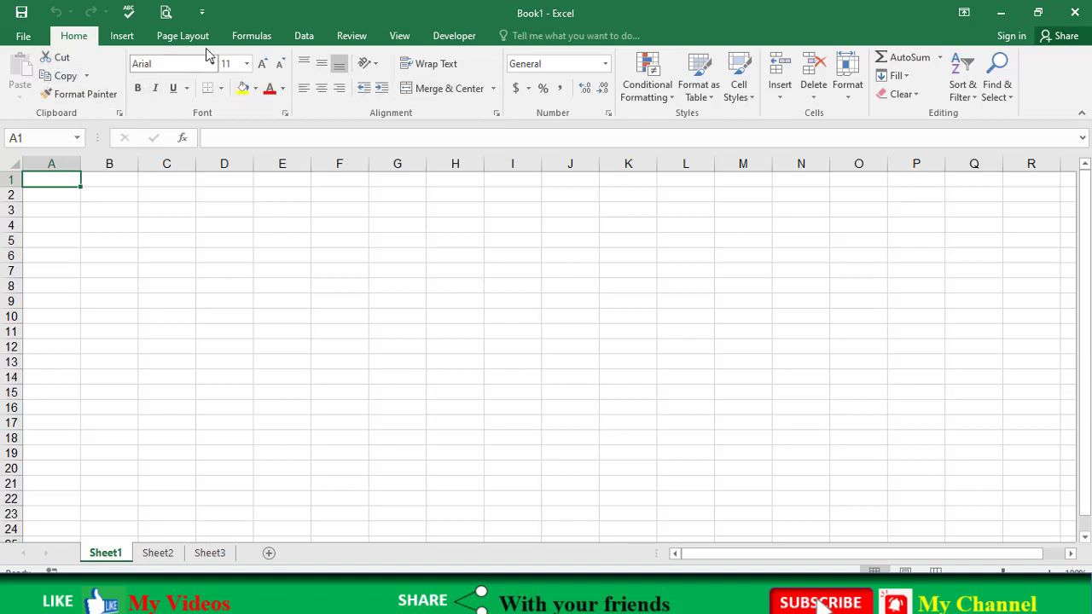
Step: Look through the Insert, Page Layout, Formulas, Review, View and Developer commands and the file management options
left_click(120, 38)
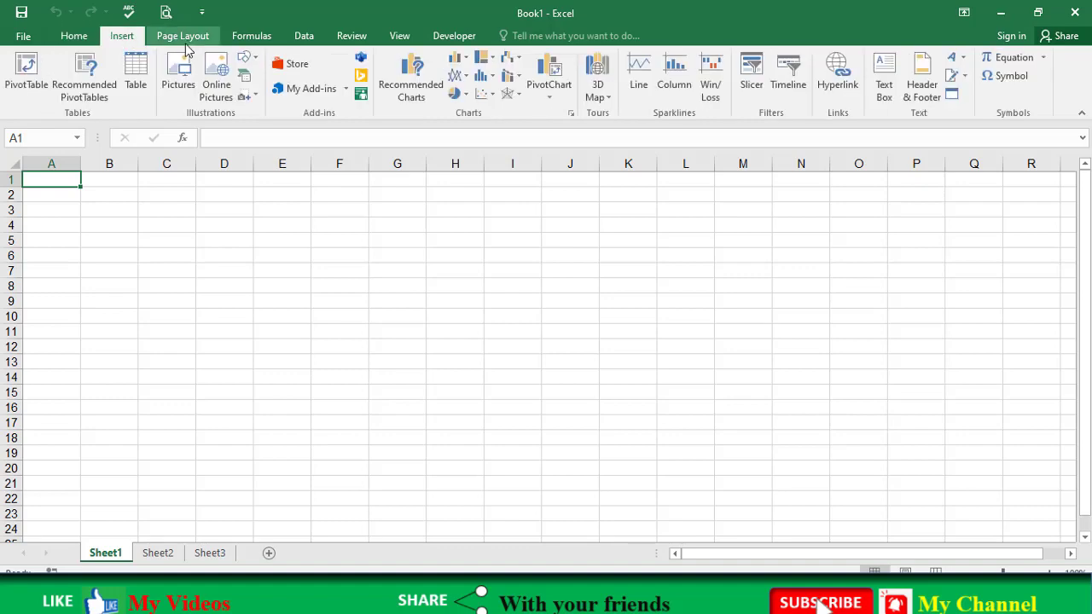
left_click(190, 43)
left_click(256, 41)
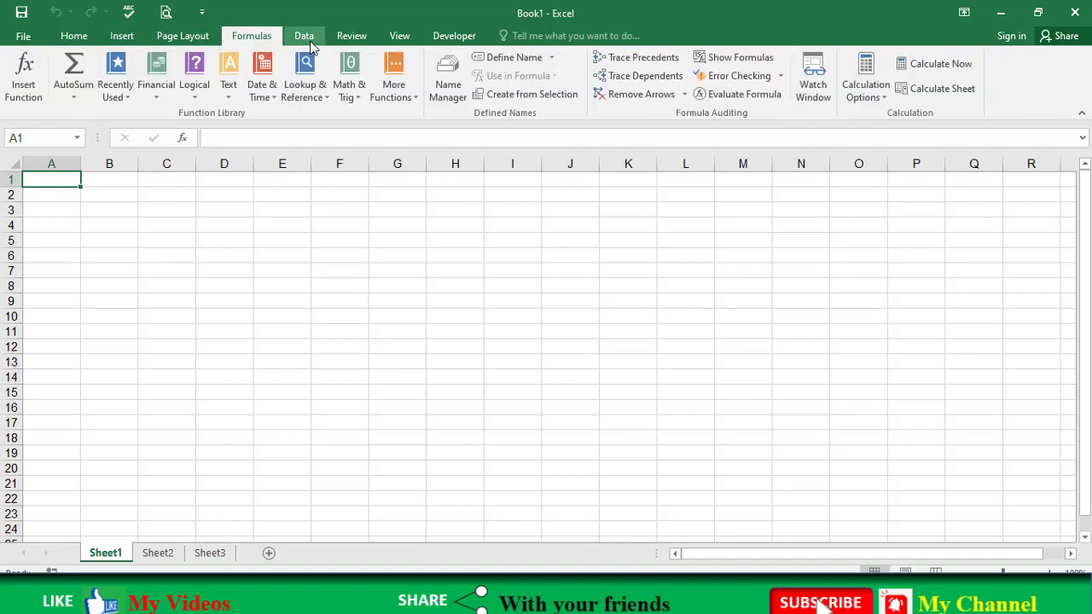
left_click(353, 37)
left_click(398, 37)
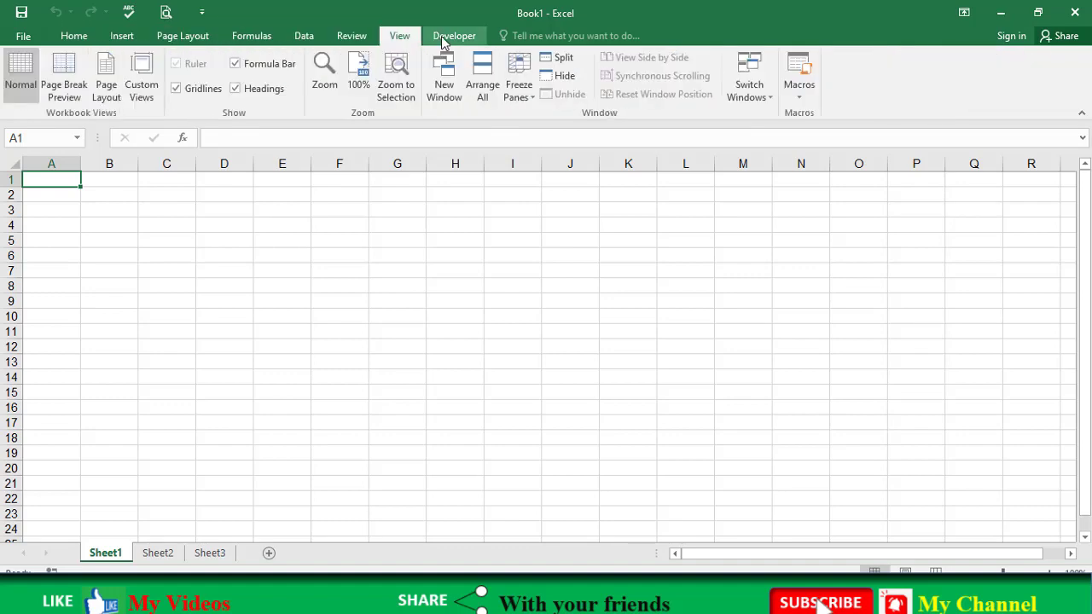
left_click(452, 38)
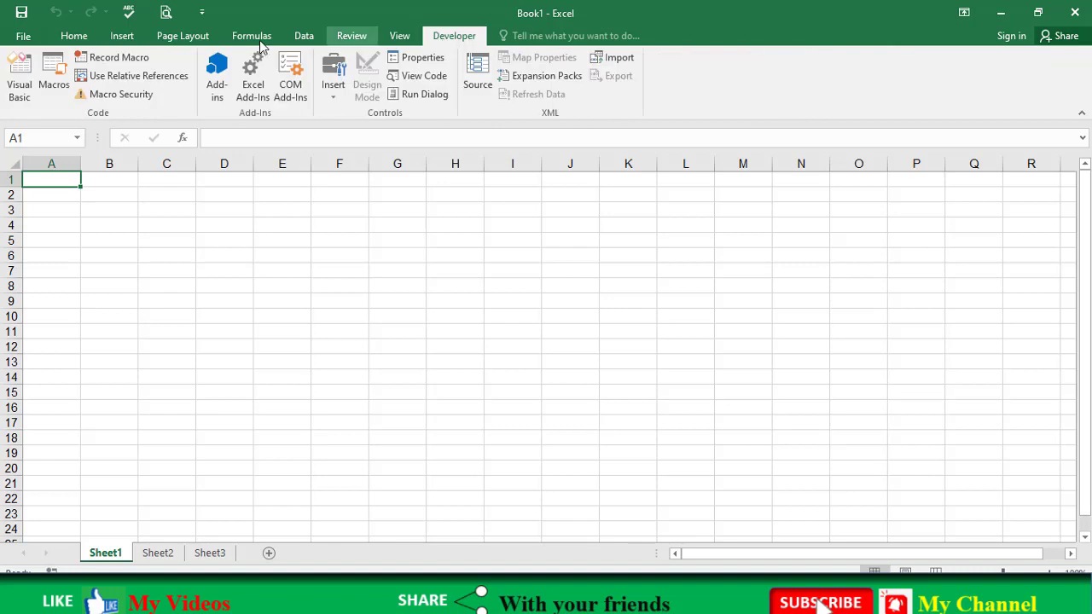
left_click(21, 38)
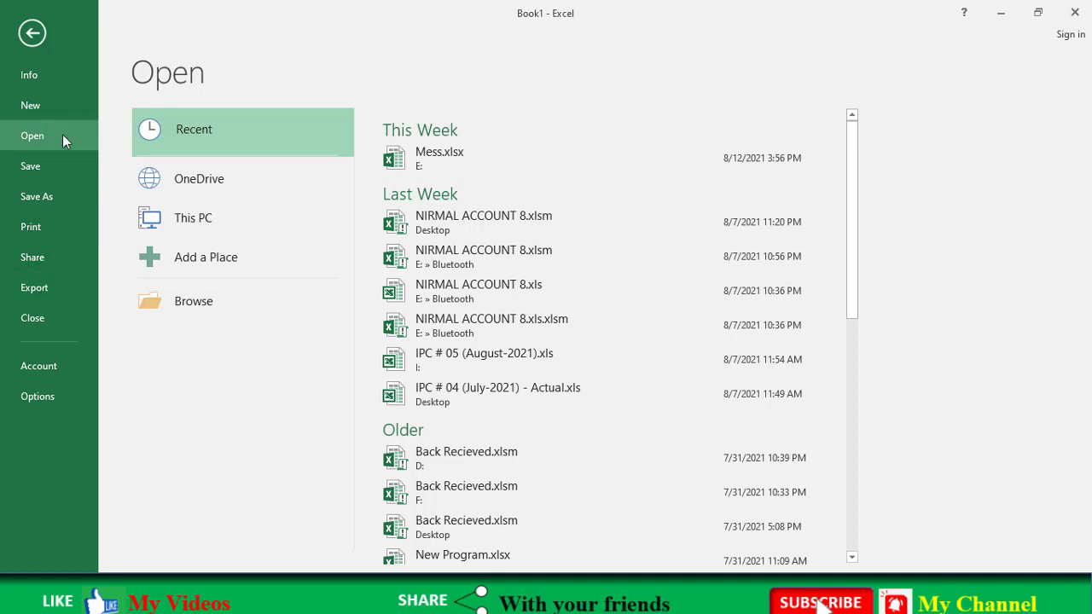
left_click(31, 36)
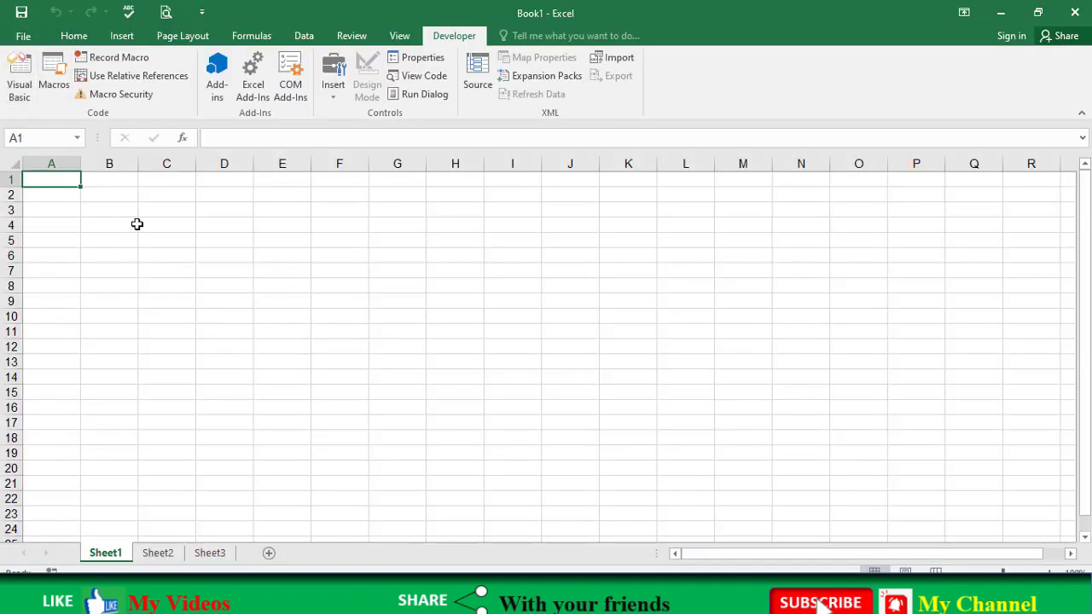
left_click(74, 36)
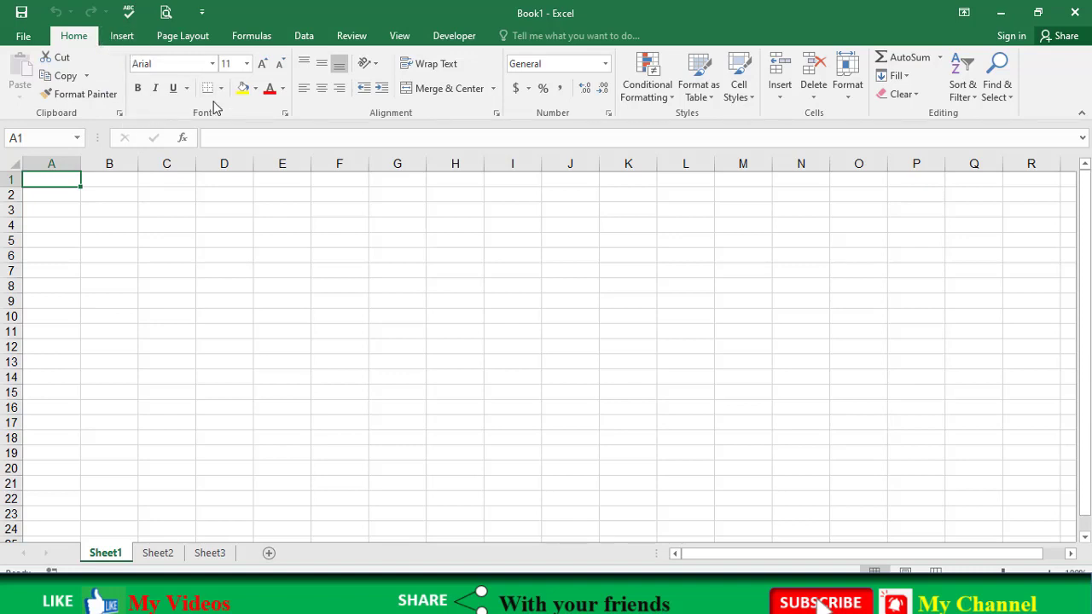
Step: Review the Home, Insert, Page Layout and Formulas commands again and examine the Quick Access Toolbar's customization options
left_click(122, 38)
left_click(171, 39)
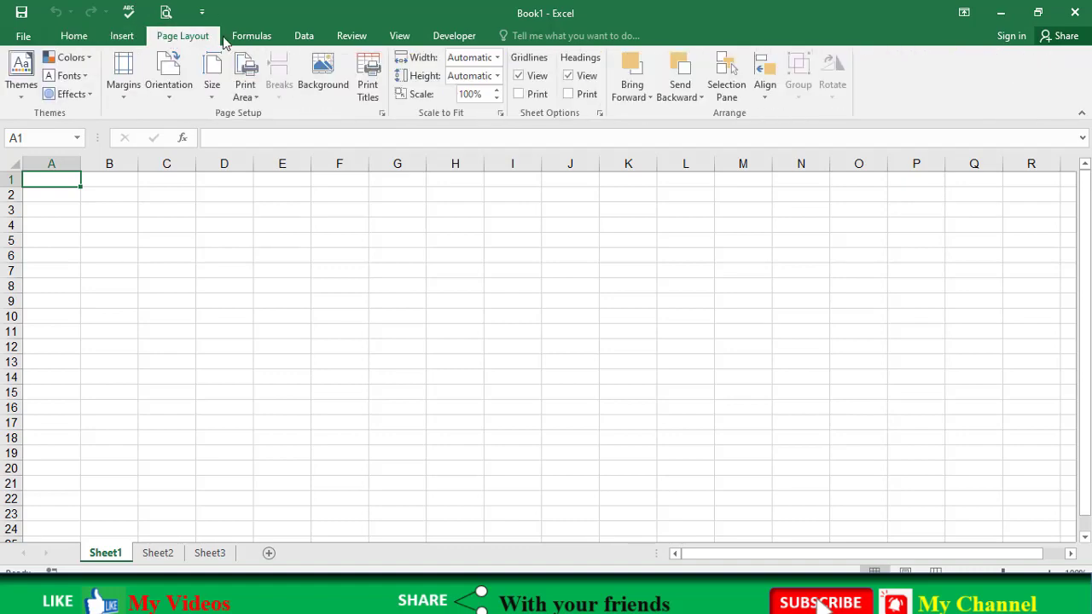
left_click(249, 37)
left_click(165, 41)
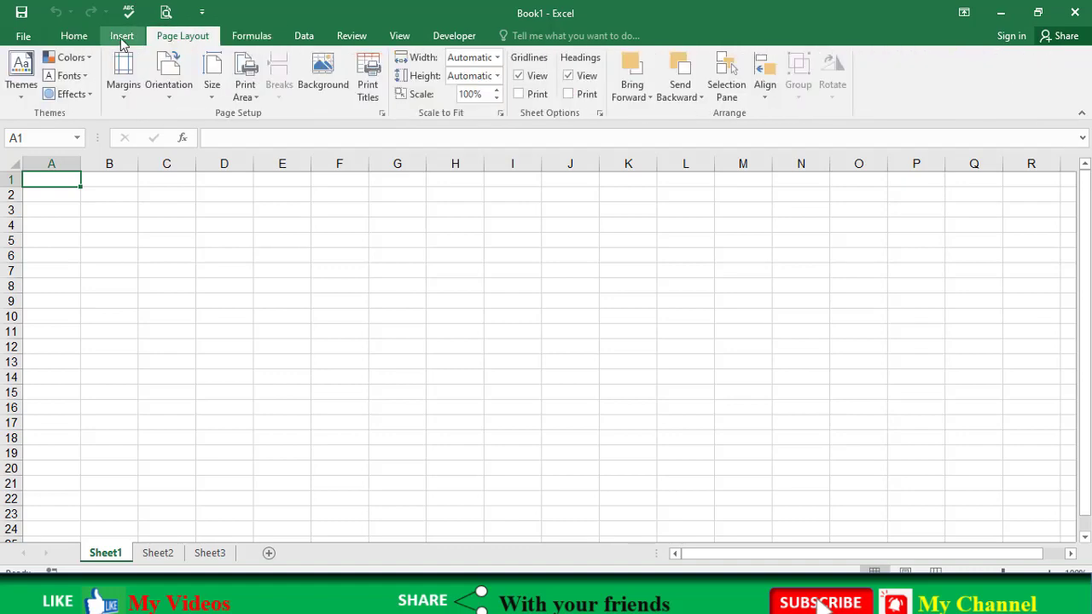
left_click(122, 40)
left_click(85, 40)
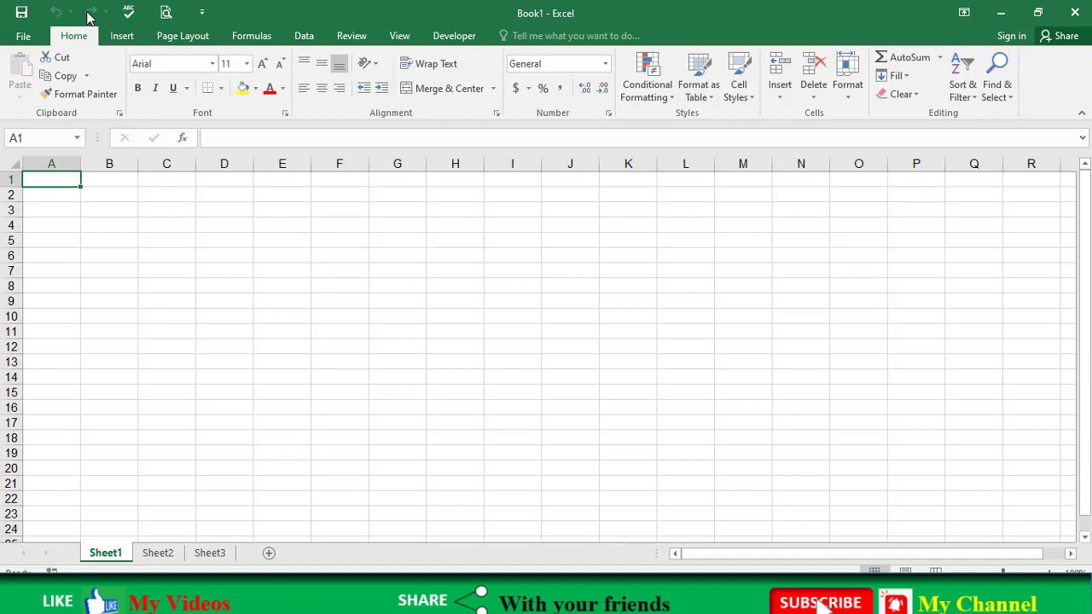
left_click(202, 13)
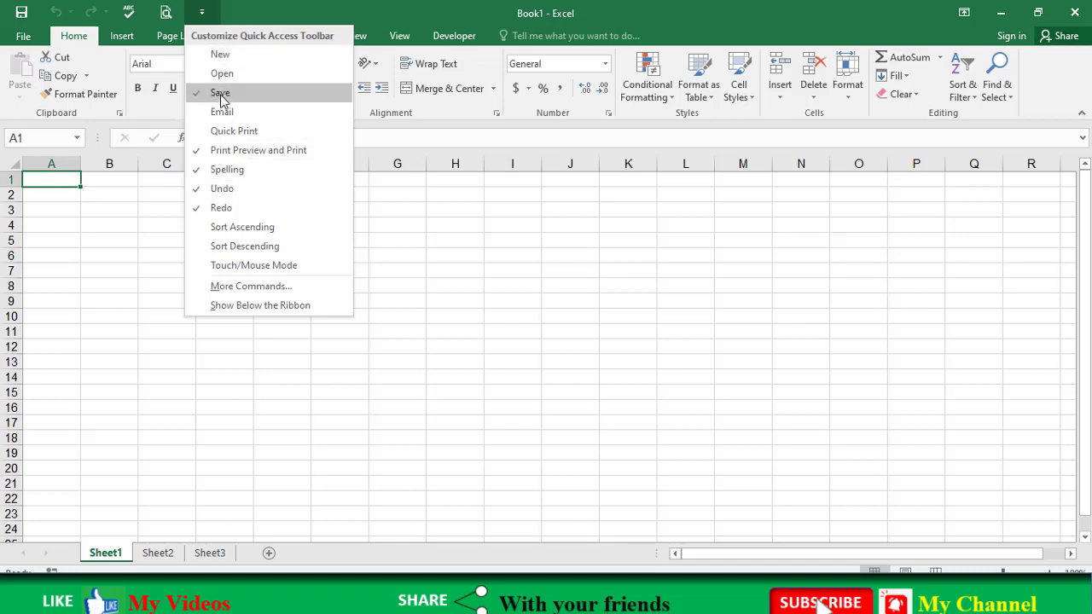
left_click(220, 15)
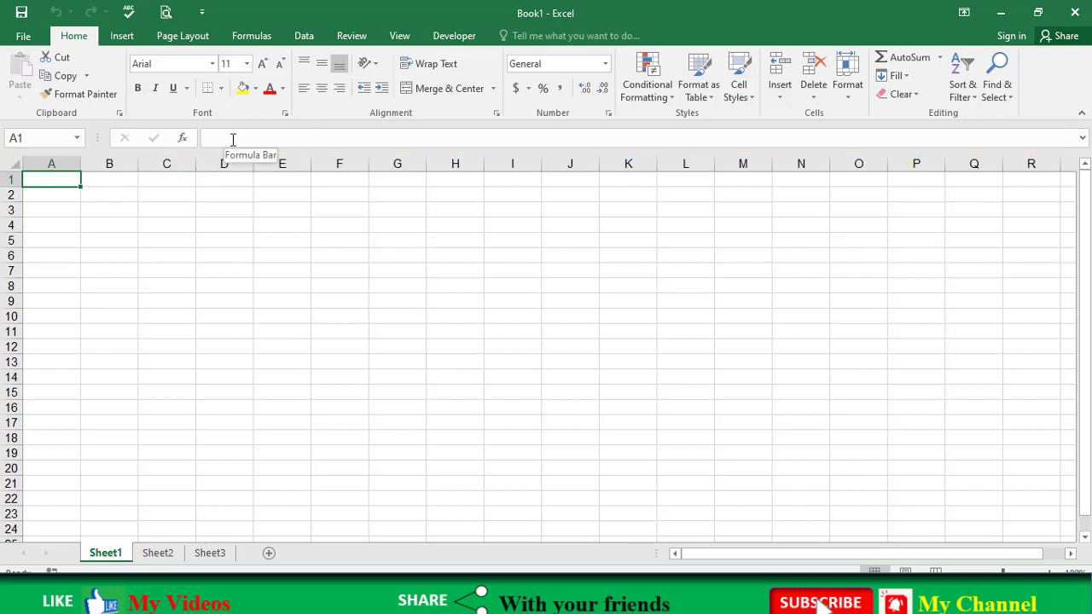
Step: Enter the number 1312 in cell D1 and the text Excel in cell D2
left_click(202, 182)
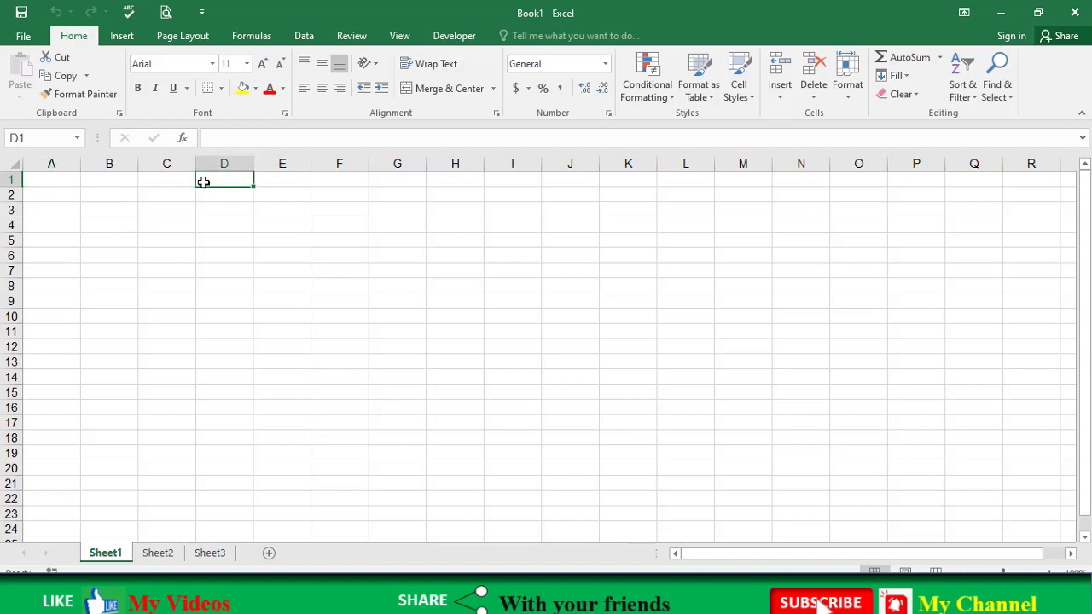
type("1312")
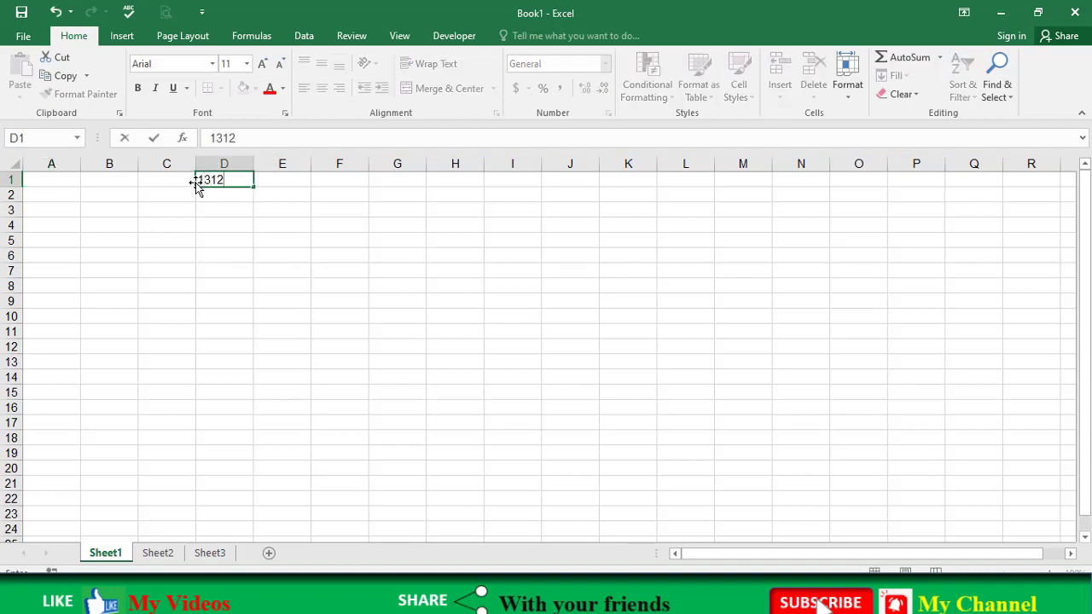
key("Return")
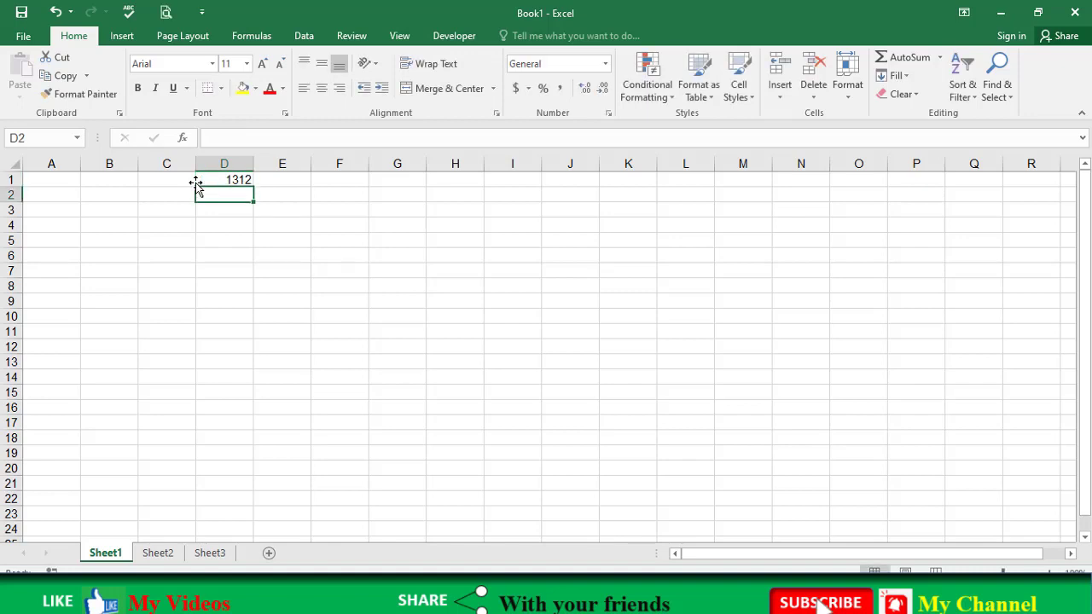
type("Excel")
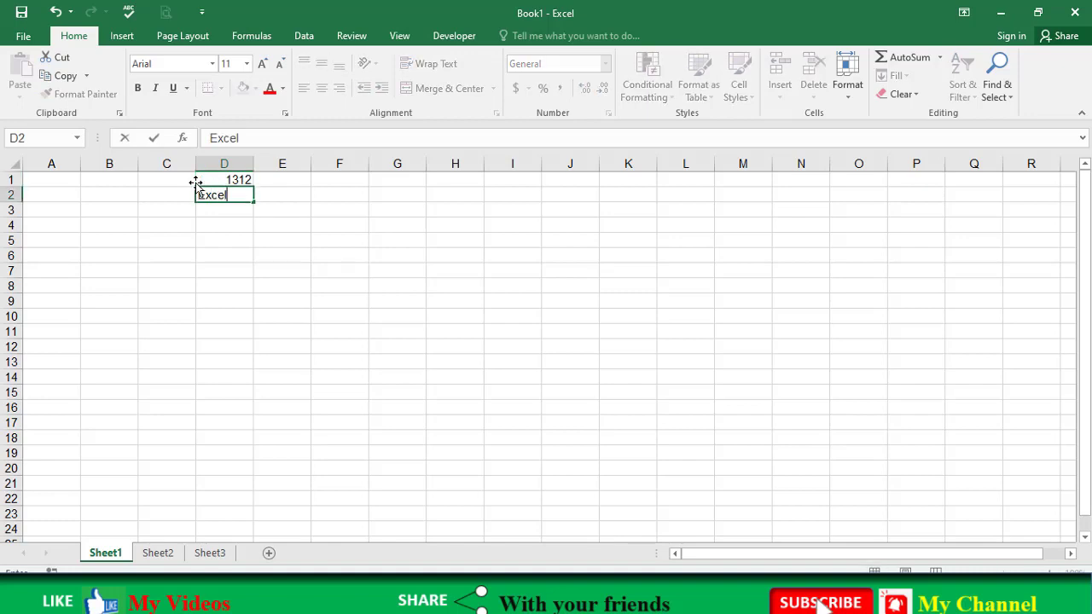
key("Return")
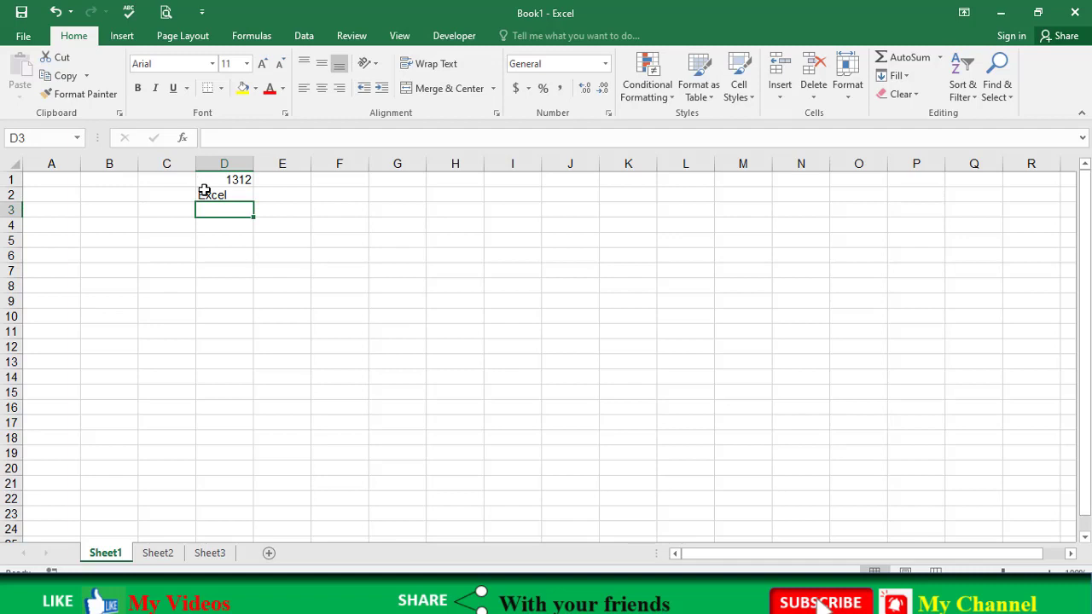
Step: Enter the formula =5+3 in cell E1 and inspect how the formula bar displays it
left_click(274, 180)
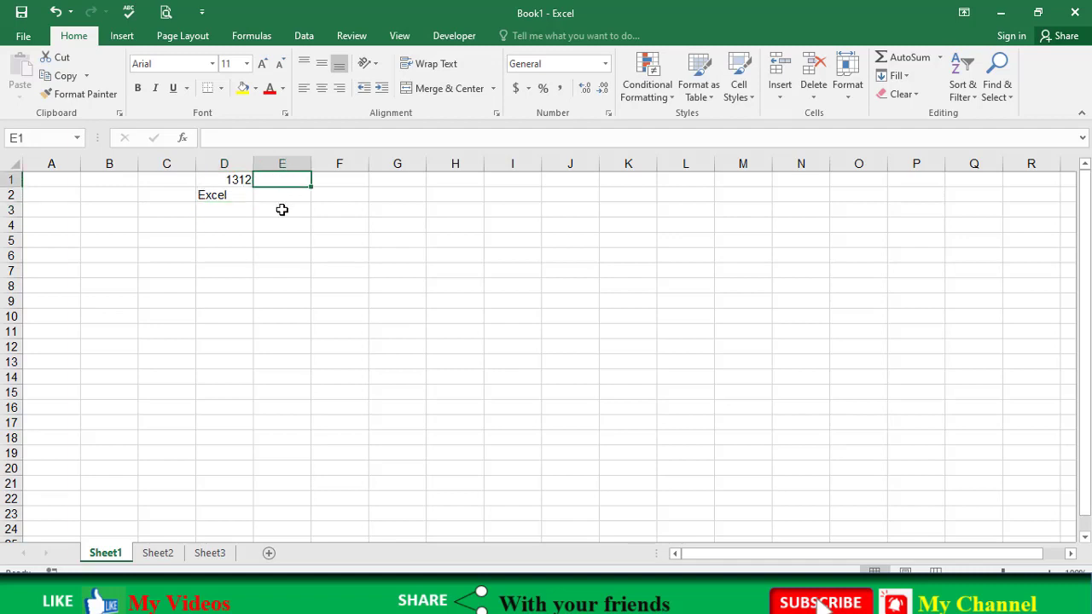
type("=")
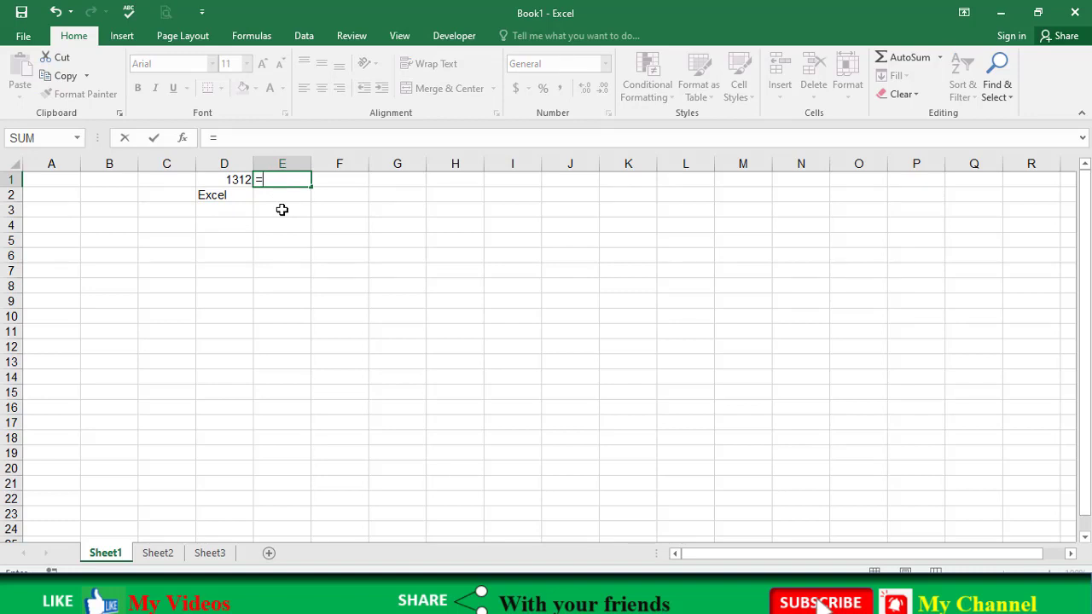
type("5+3")
key("Return")
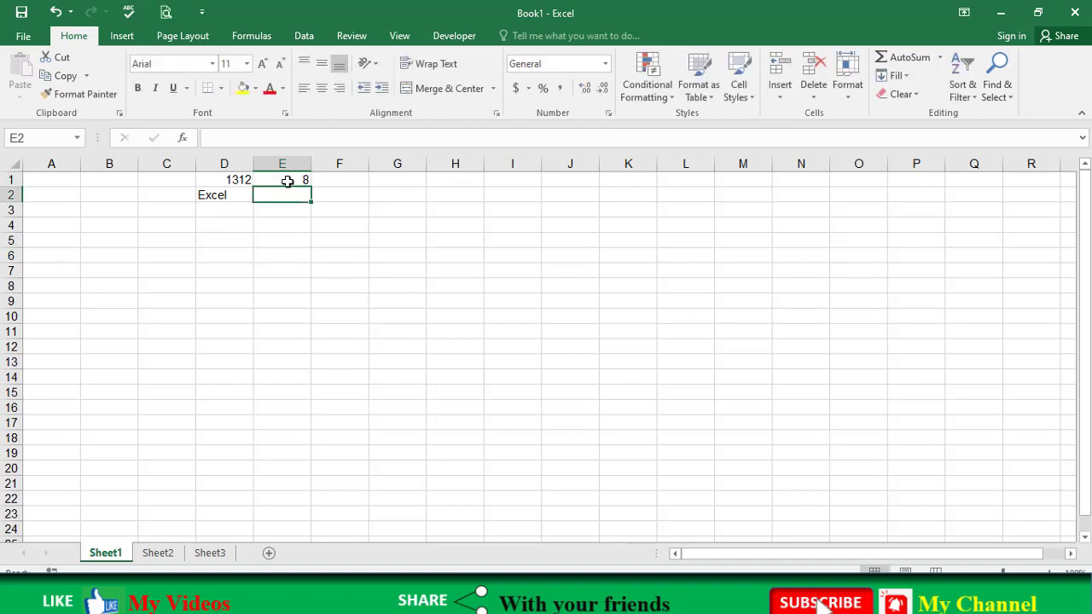
left_click(287, 182)
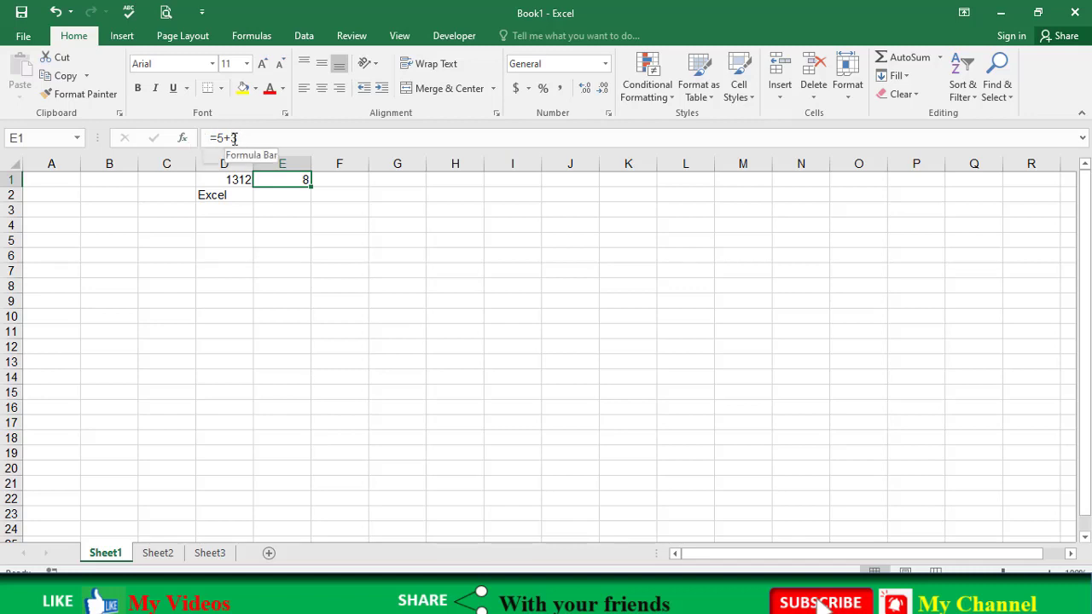
left_click(266, 206)
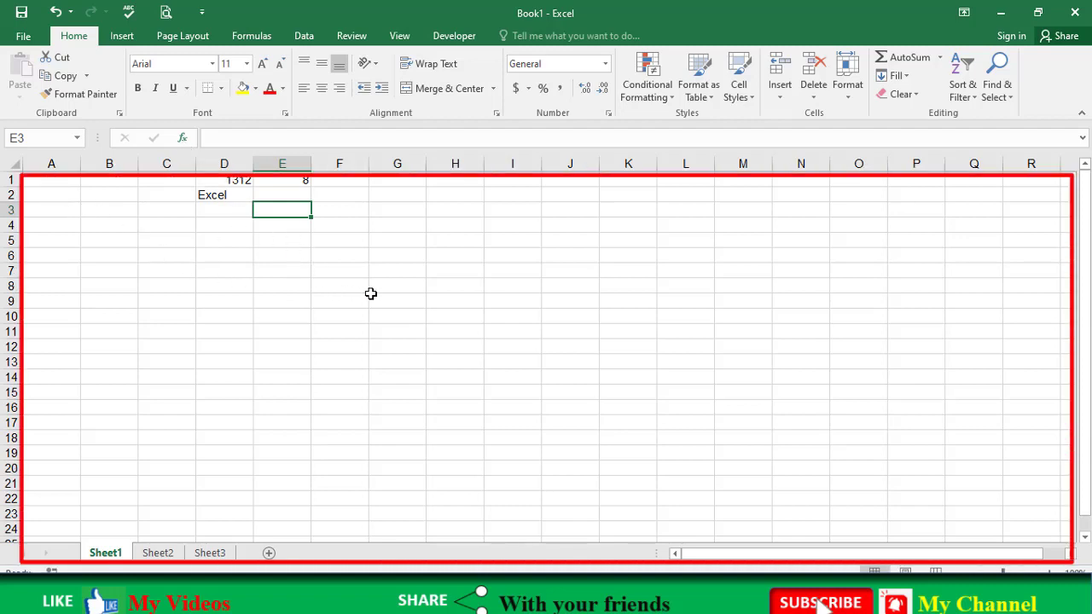
Step: Select various empty cells across the worksheet, such as E7, G10 and G8, to examine individual cells in the grid
left_click(293, 271)
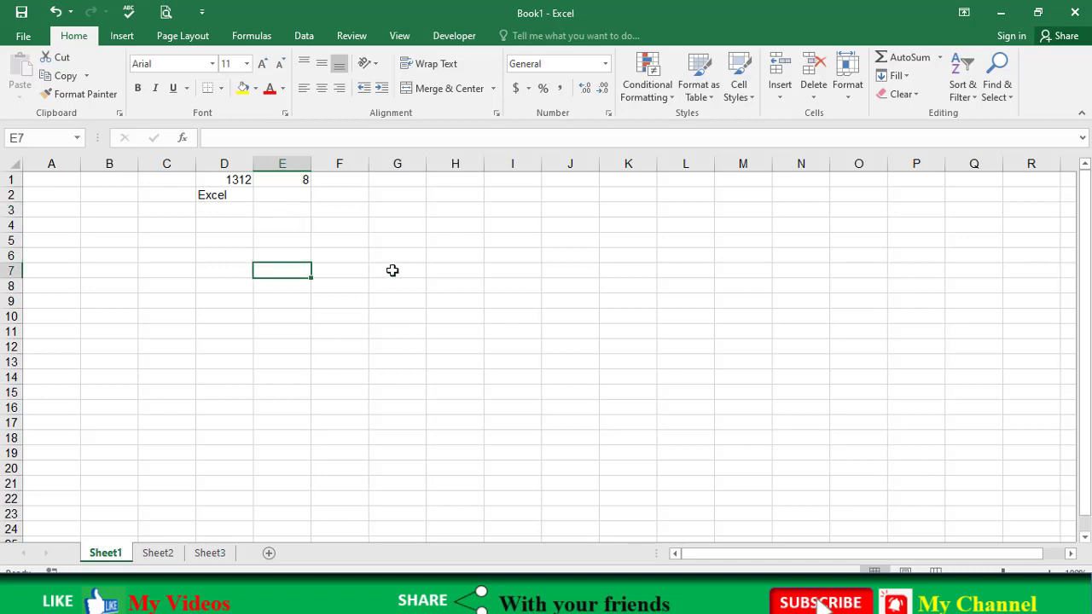
left_click(397, 268)
left_click(511, 261)
left_click(493, 321)
left_click(382, 319)
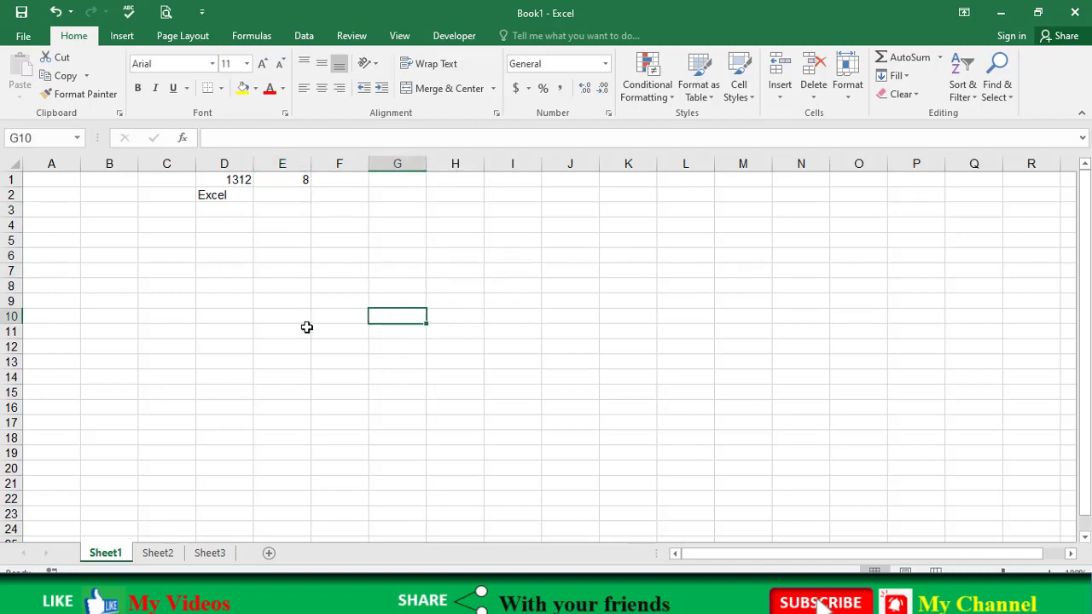
left_click(203, 337)
left_click(282, 281)
left_click(384, 287)
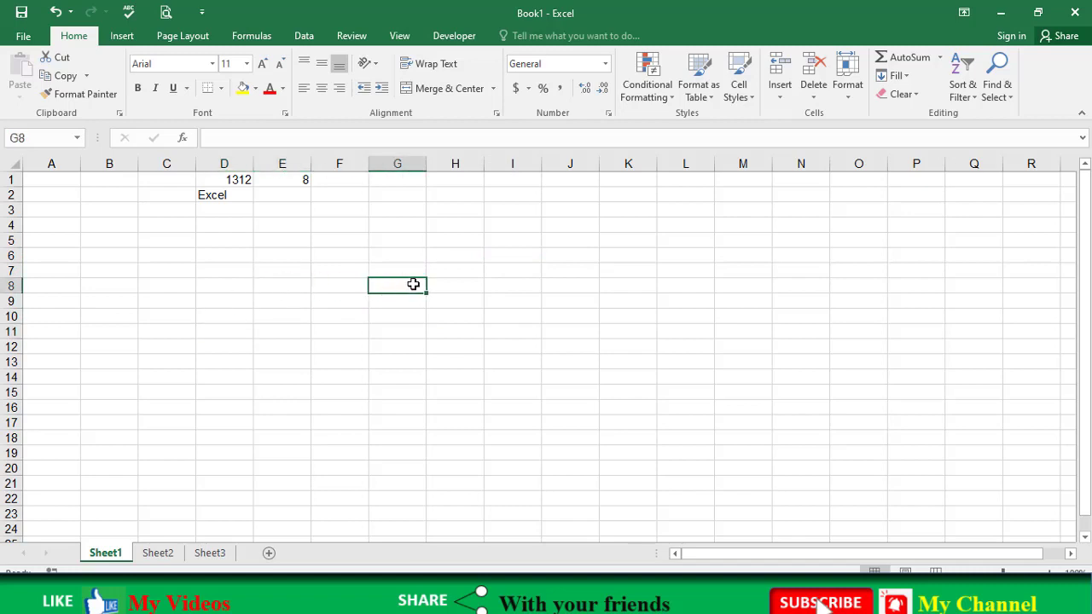
left_click(453, 270)
left_click(397, 331)
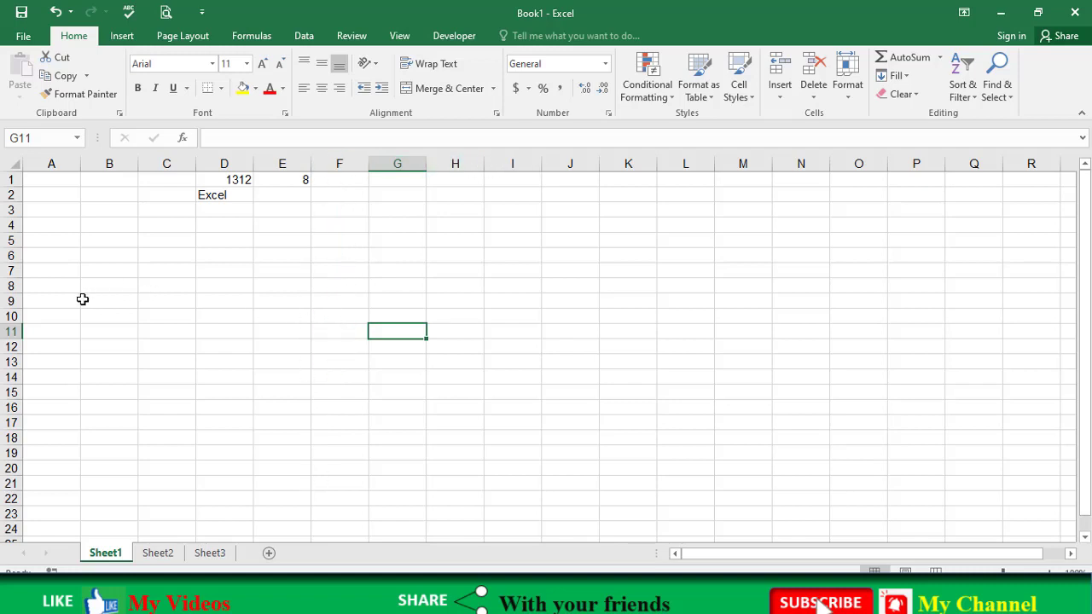
Step: Select the horizontal range B9:I9 to examine how a row runs, and return to the single cell G11
left_click_drag(82, 298, 539, 305)
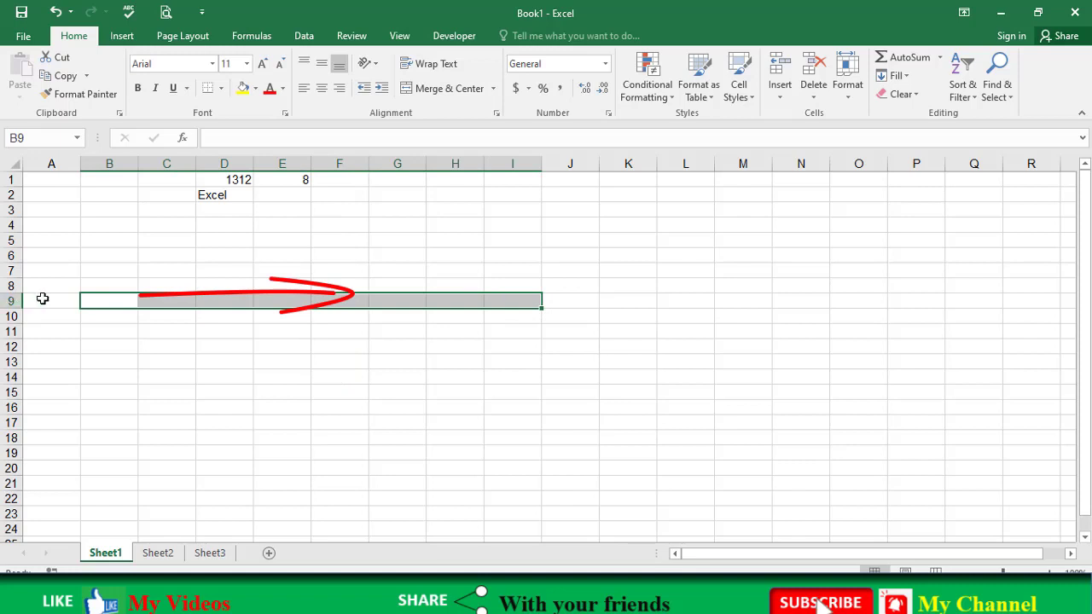
left_click(397, 329)
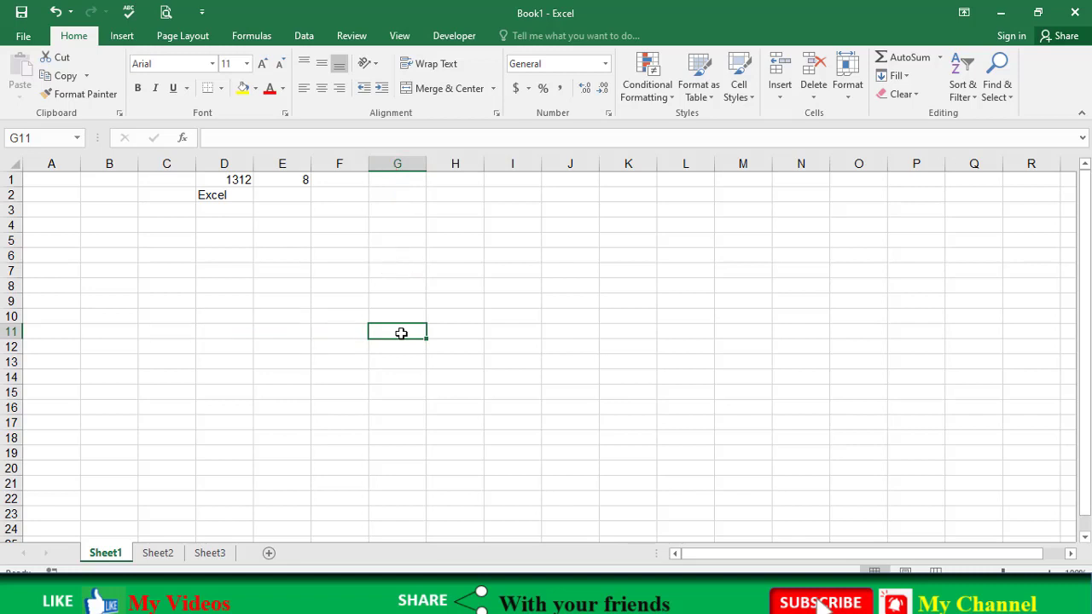
Step: Select single cells such as J13, H9 and H7 to examine their addresses and the row and column headings
left_click(587, 363)
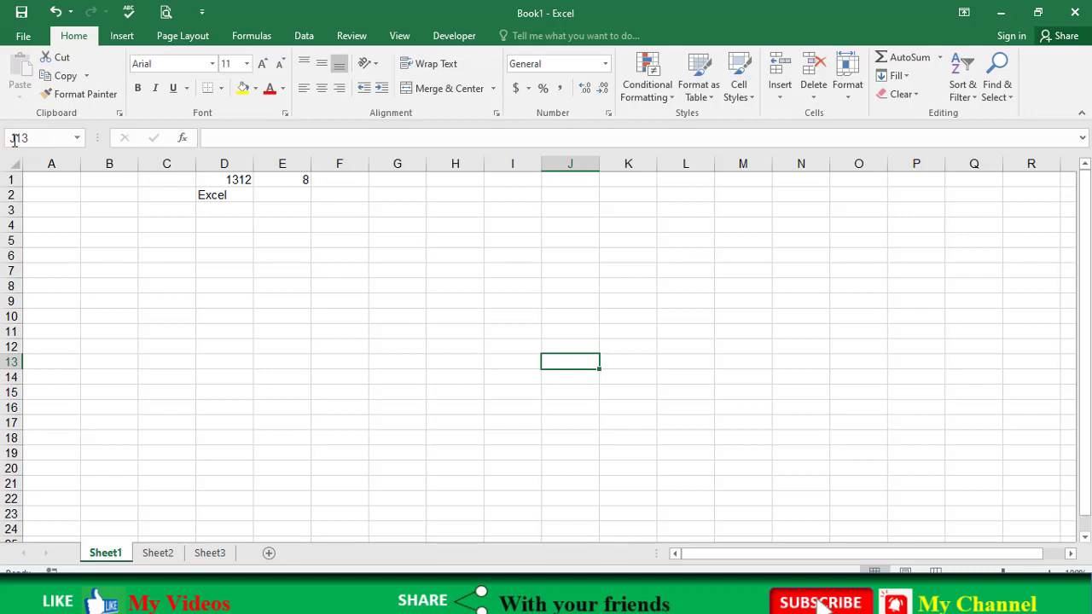
left_click(458, 353)
left_click(437, 303)
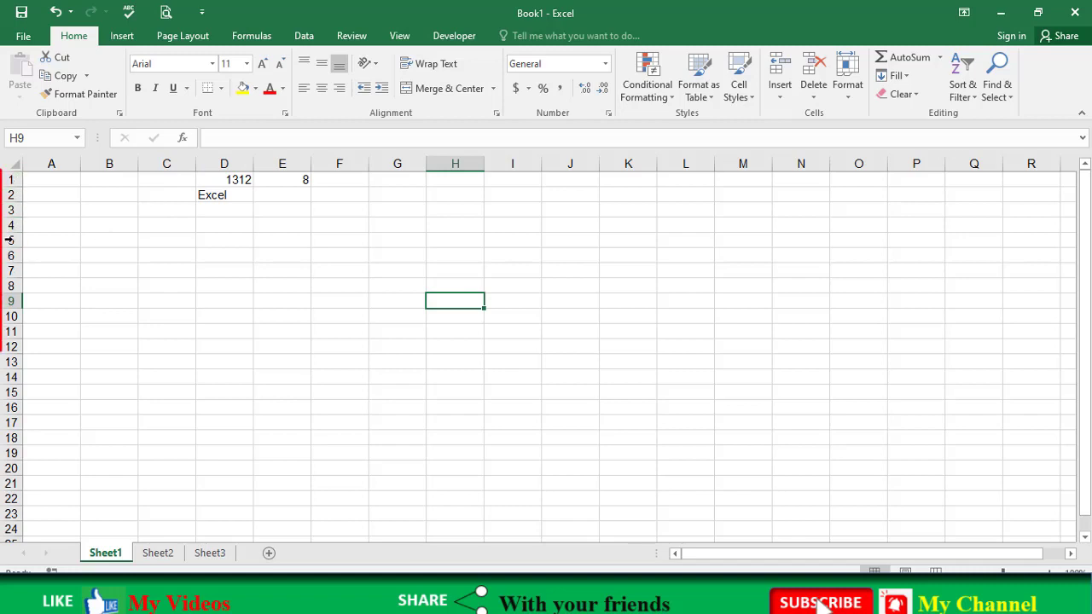
left_click(348, 271)
left_click(464, 275)
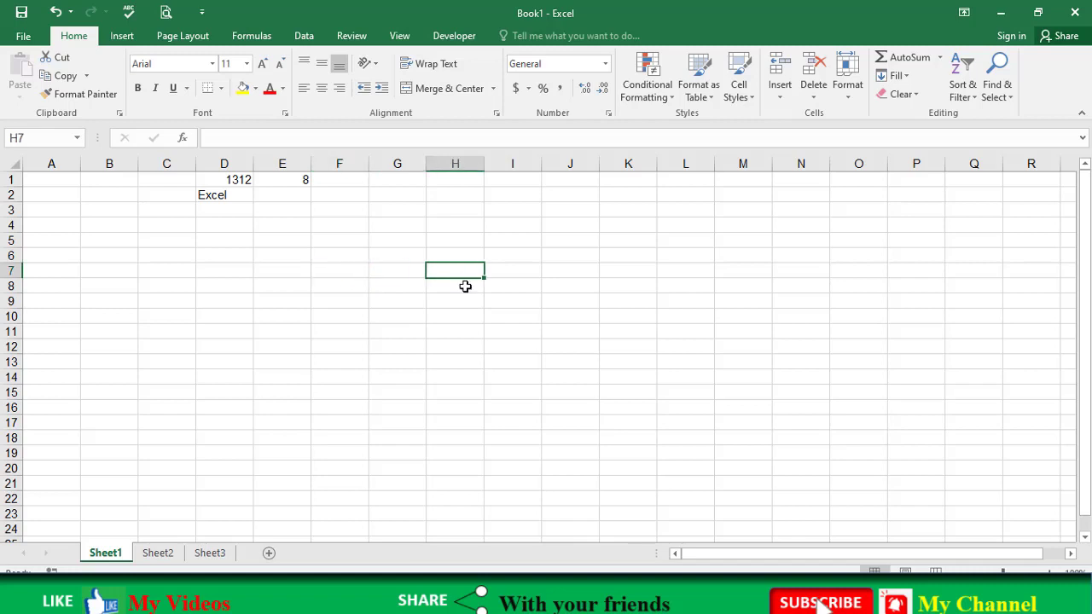
left_click(462, 300)
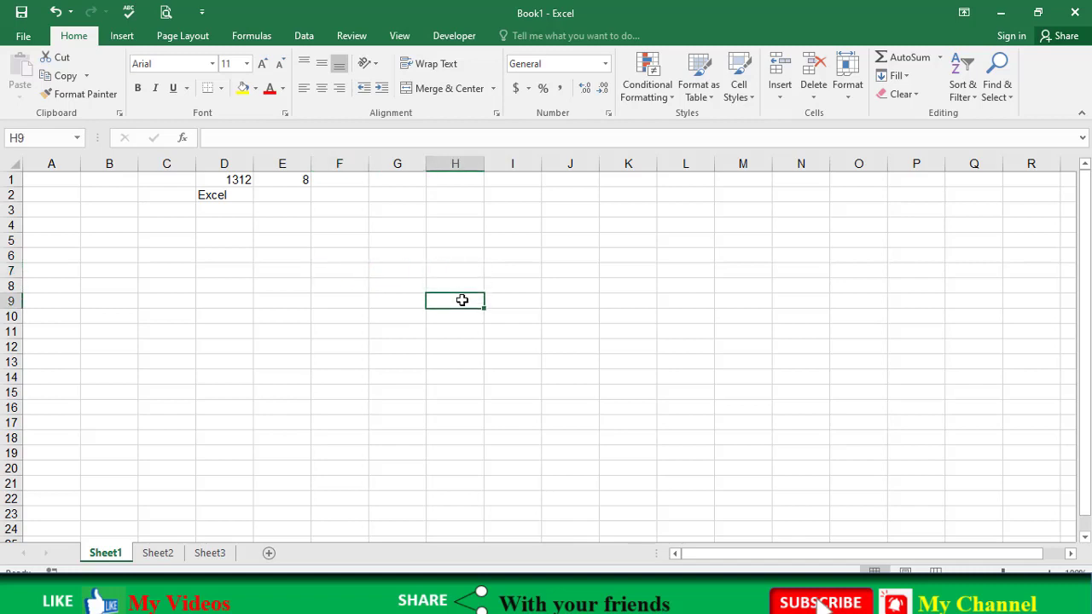
left_click(330, 288)
left_click(465, 285)
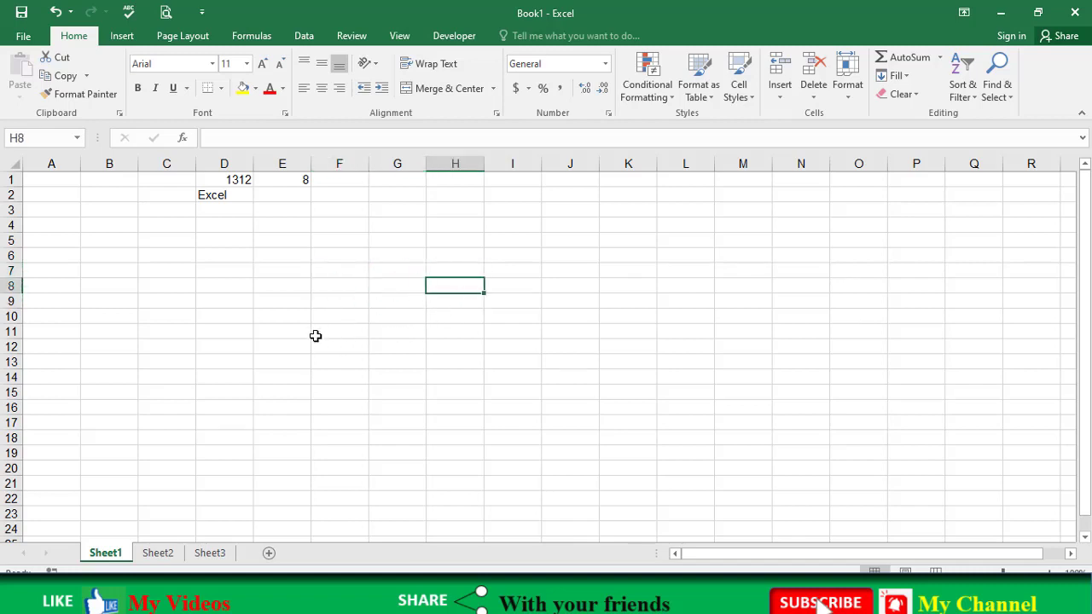
Step: Select the vertical range B4:B12 to examine how a column runs, and return to the single cell B6
left_click_drag(120, 232, 115, 351)
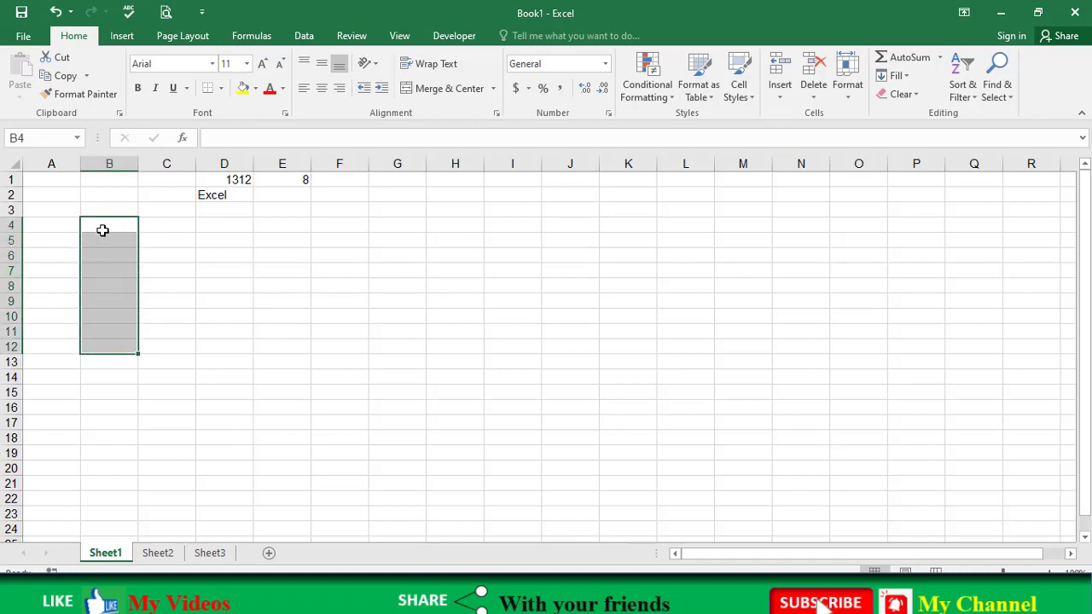
left_click_drag(107, 229, 107, 346)
left_click(109, 257)
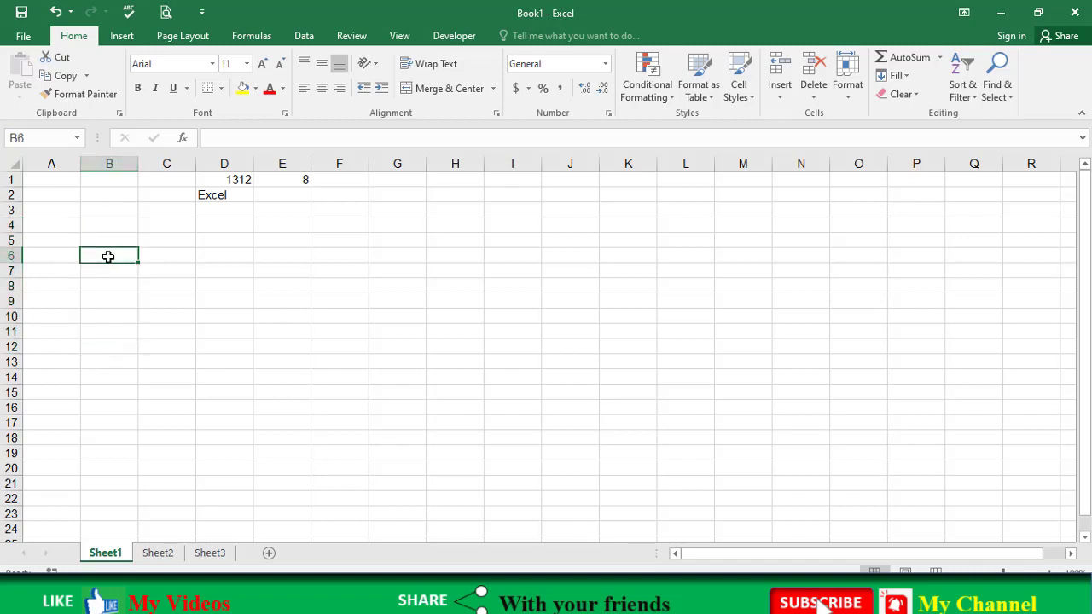
Step: Select the row ranges B6:G6 and B6:I6, followed by the block C8:H15, to examine horizontal and rectangular cell ranges
left_click_drag(108, 256, 418, 256)
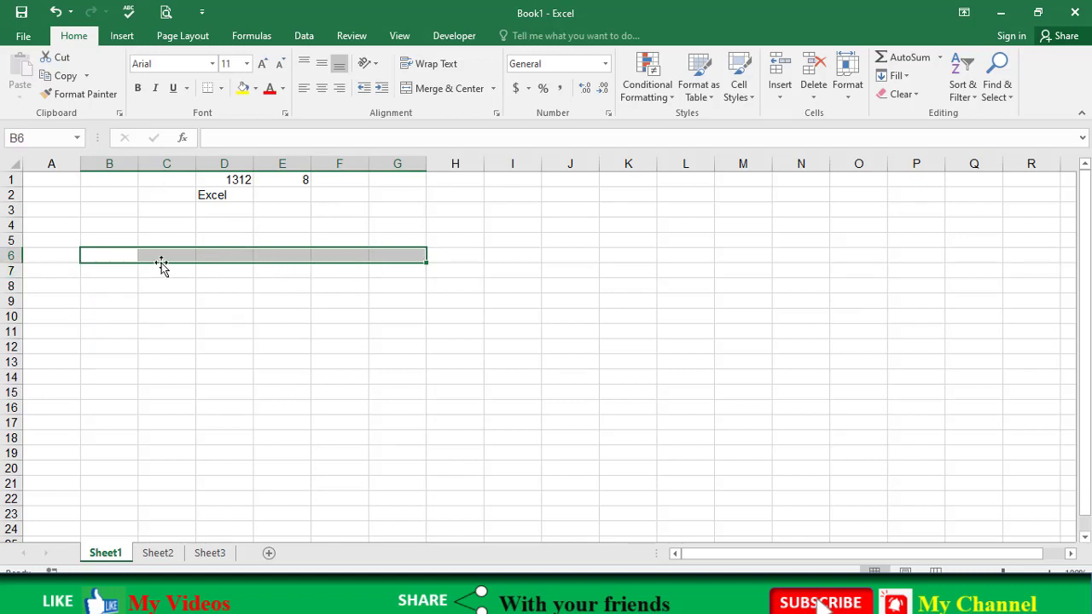
left_click_drag(109, 256, 500, 262)
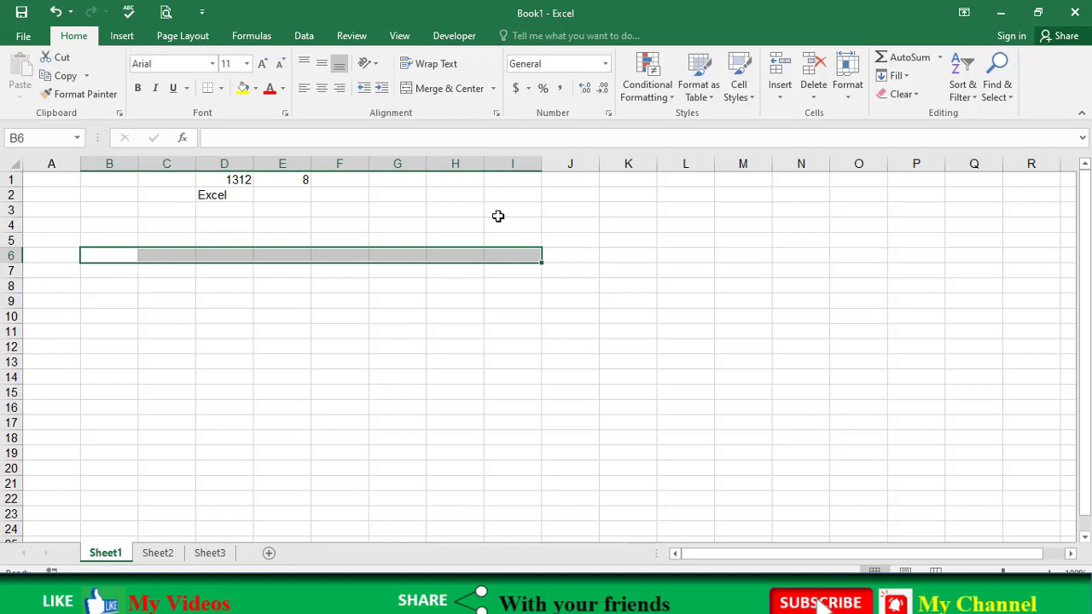
left_click_drag(151, 284, 474, 399)
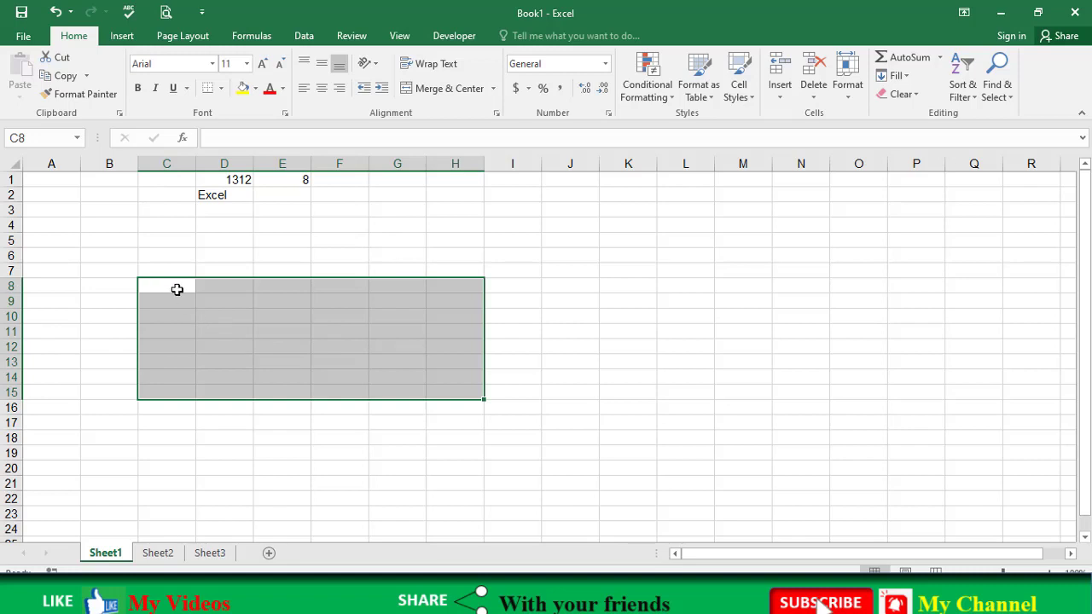
Step: Select the whole of column C to examine its extent, and extend the selection across columns C to K
left_click(167, 163)
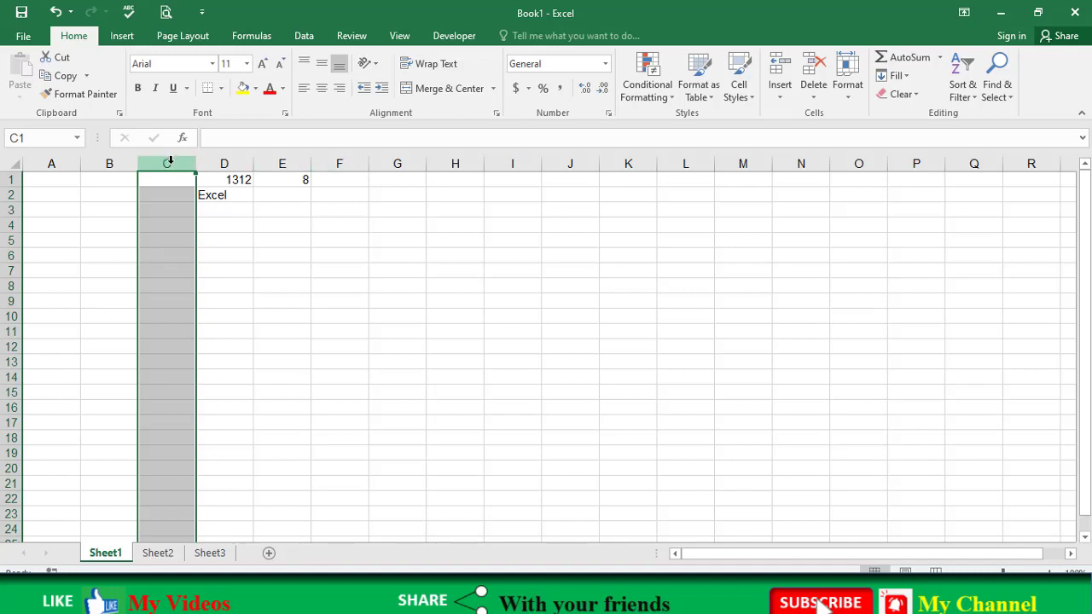
scroll(161, 300, "down", 13)
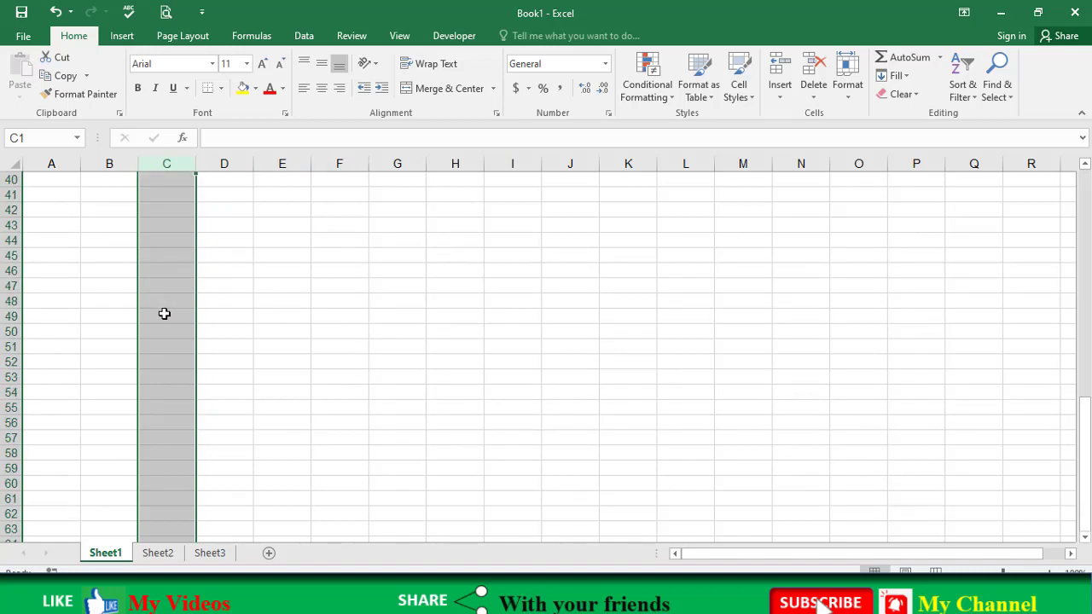
scroll(164, 314, "up", 12)
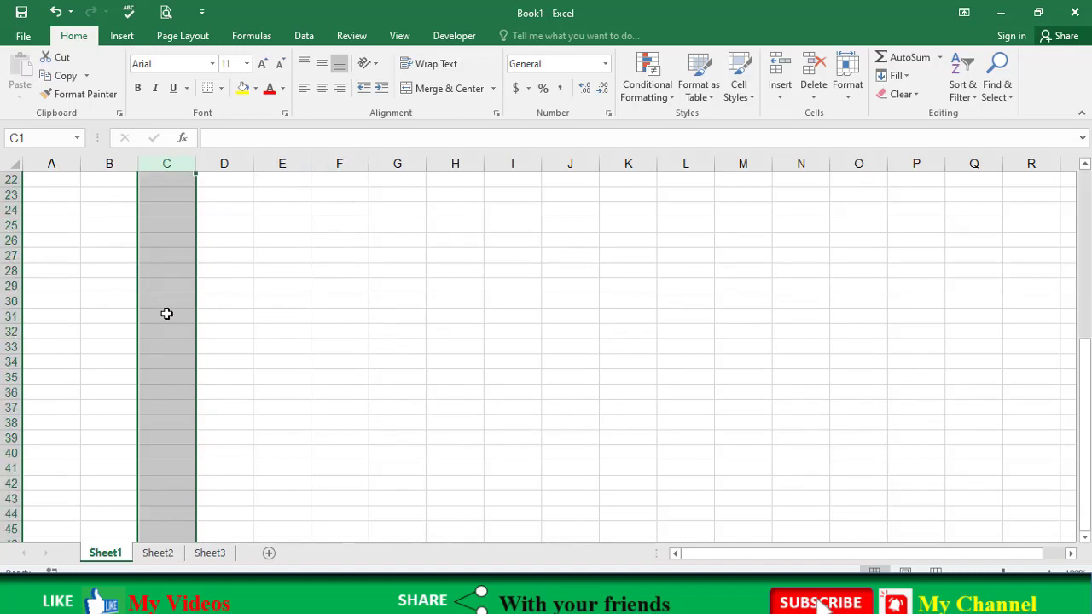
left_click(170, 163)
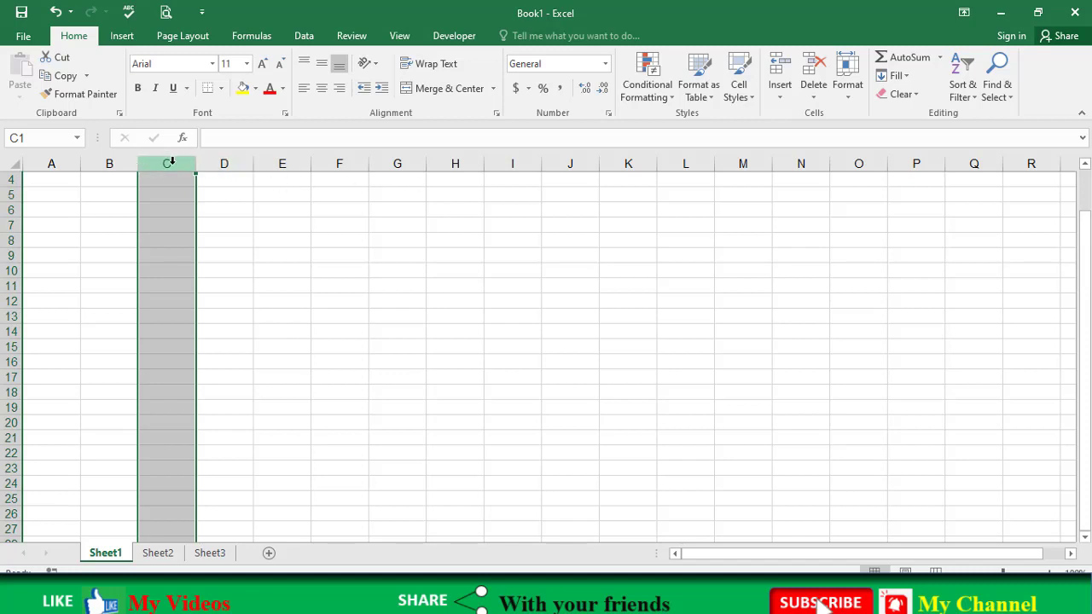
left_click_drag(173, 164, 628, 154)
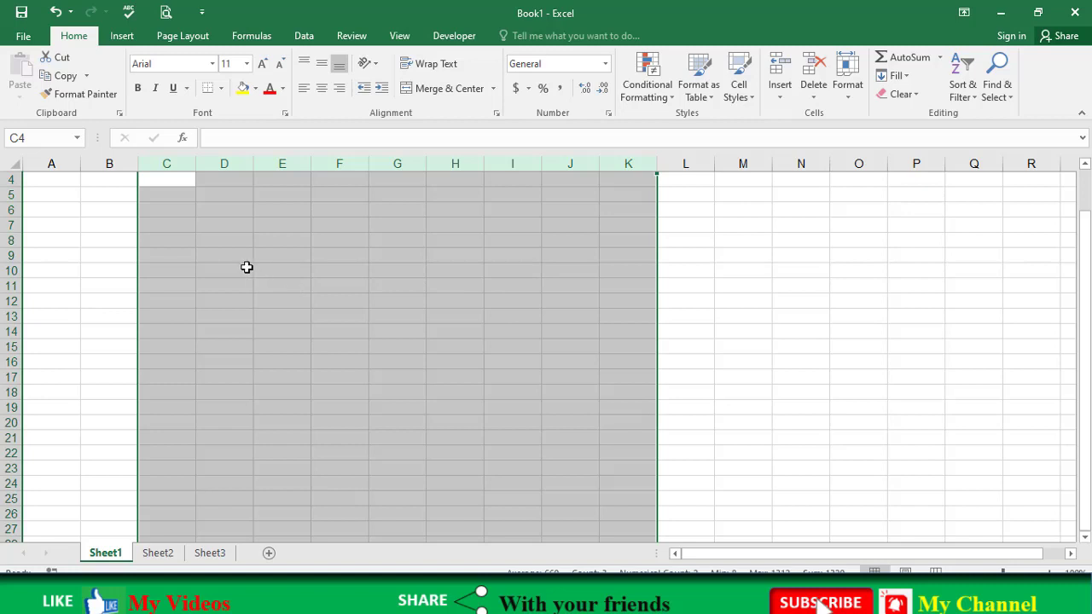
Step: Select the whole of row 7, extend the selection through row 15, and return to the single cell C9
left_click(11, 225)
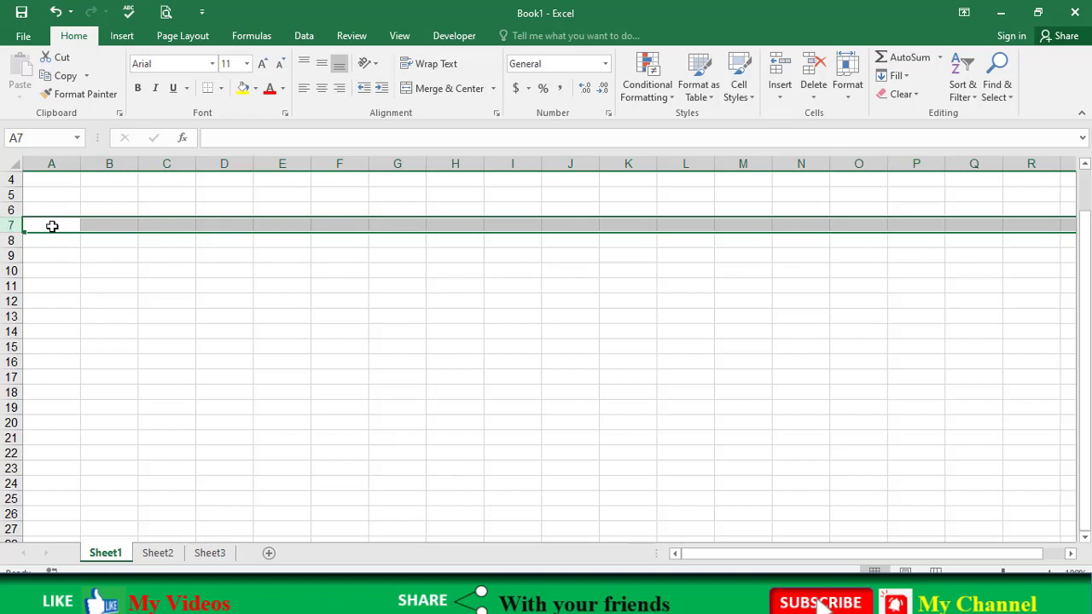
left_click(12, 225)
left_click_drag(12, 225, 3, 343)
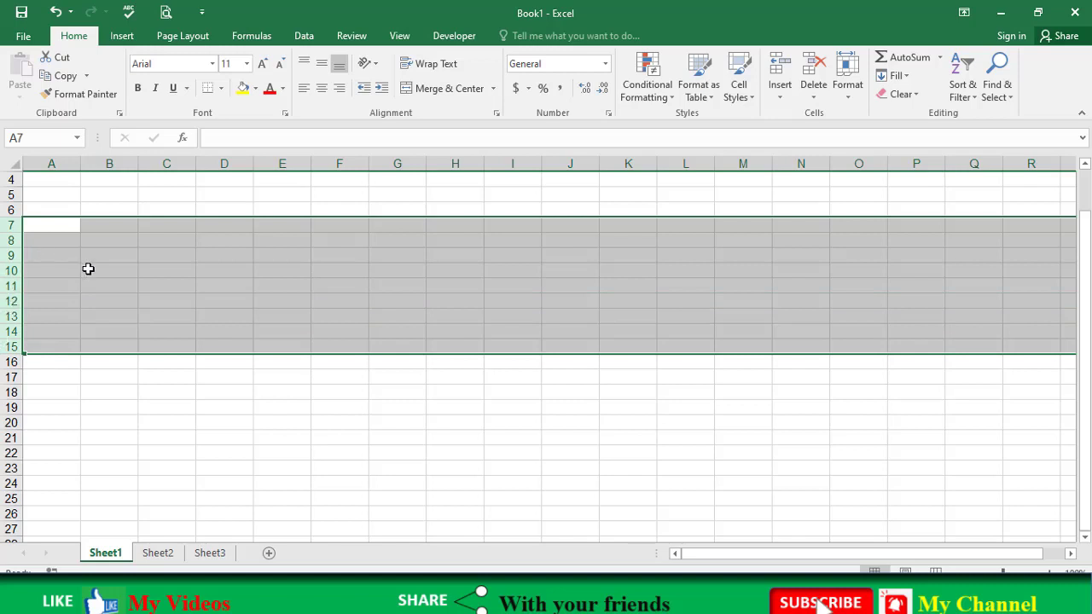
left_click(170, 255)
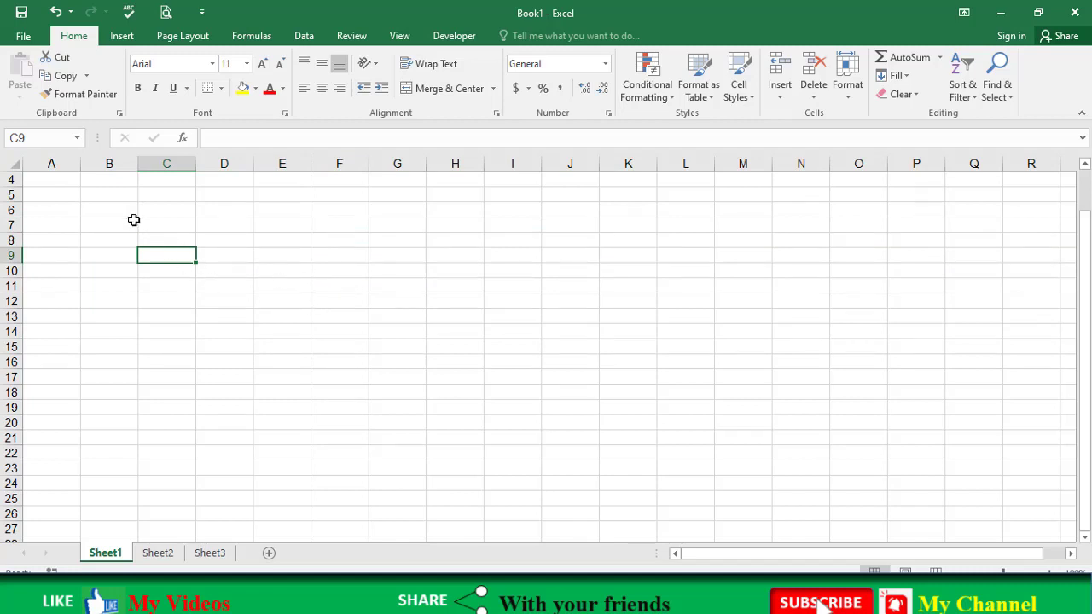
Step: Select the block A4:H16, return to cell A12, and jump to the last row of column A and back to A1
left_click_drag(68, 180, 450, 357)
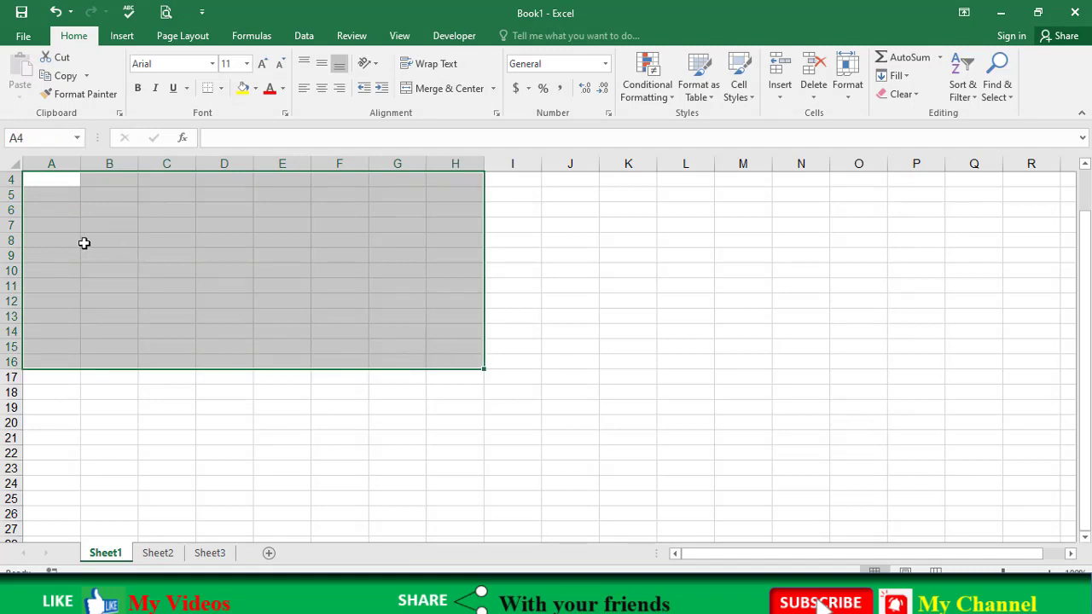
left_click(61, 302)
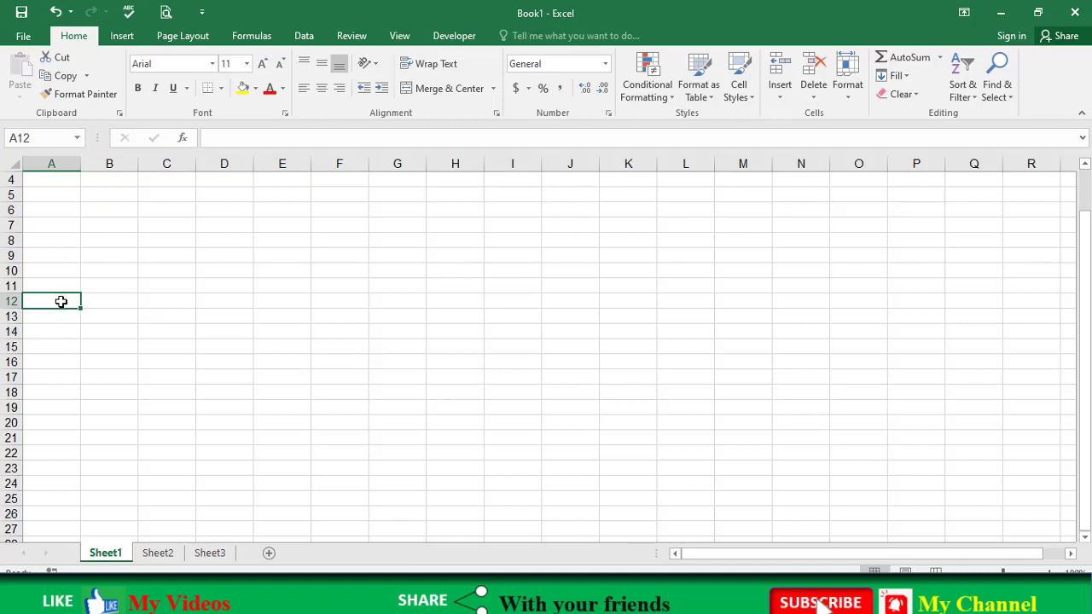
key("ctrl+Down")
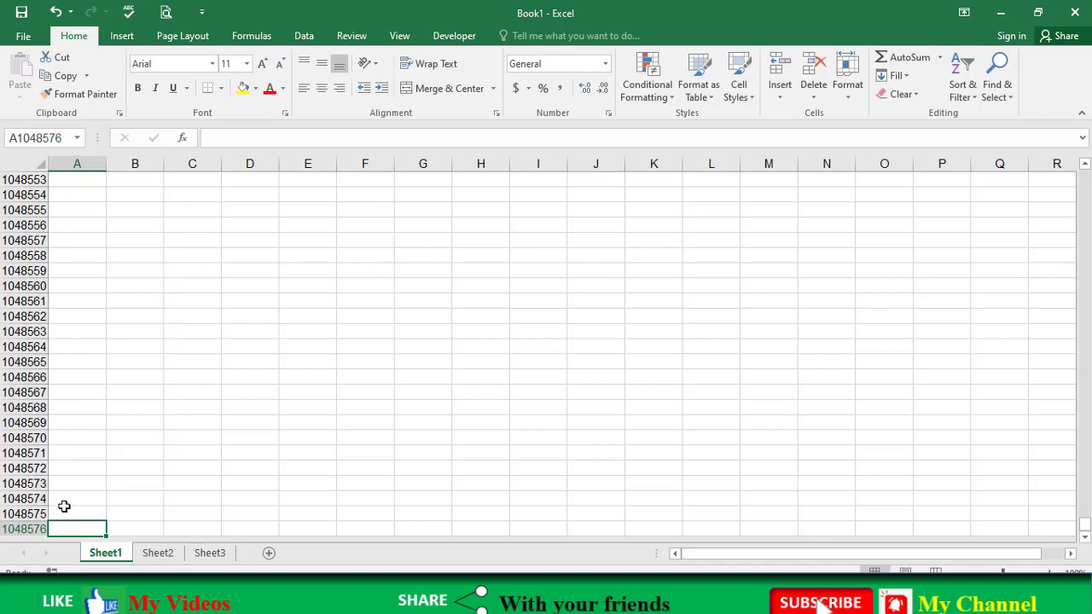
key("ctrl+Up")
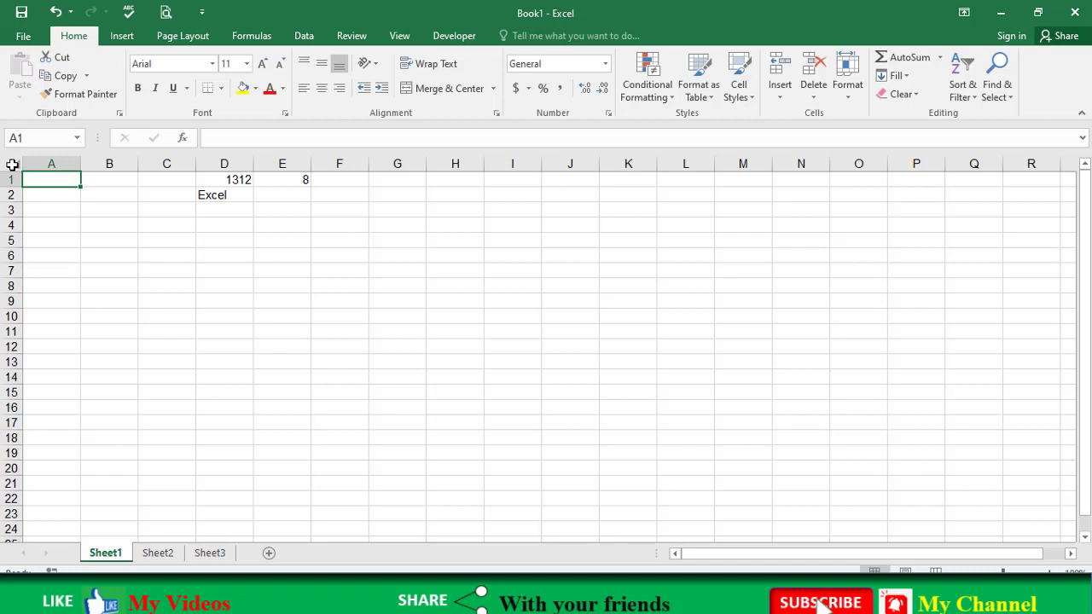
Step: Clear the contents of the entire Sheet1 worksheet and deselect it by selecting a single cell
left_click(12, 164)
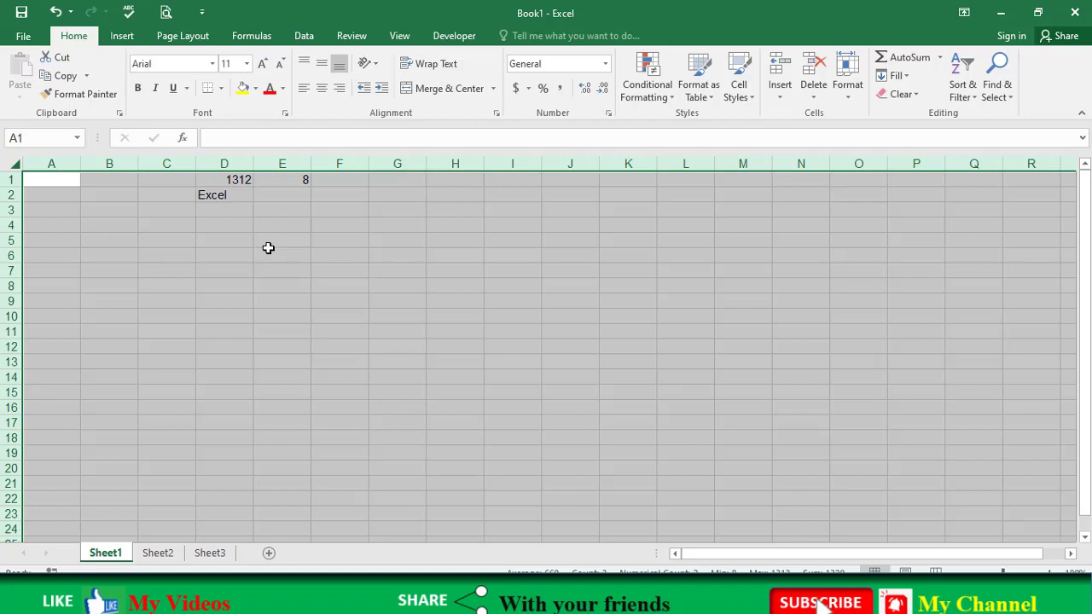
key("Delete")
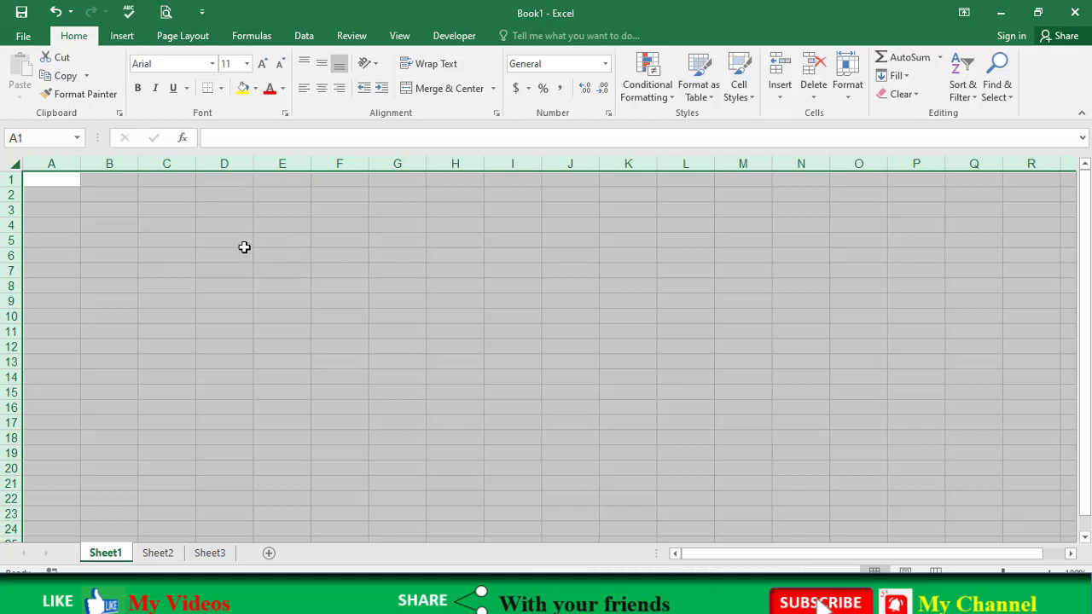
left_click(233, 240)
Step: Assign the name "Name" to cell E6, and reselect E6 from a neighbouring cell to check its name
left_click(271, 257)
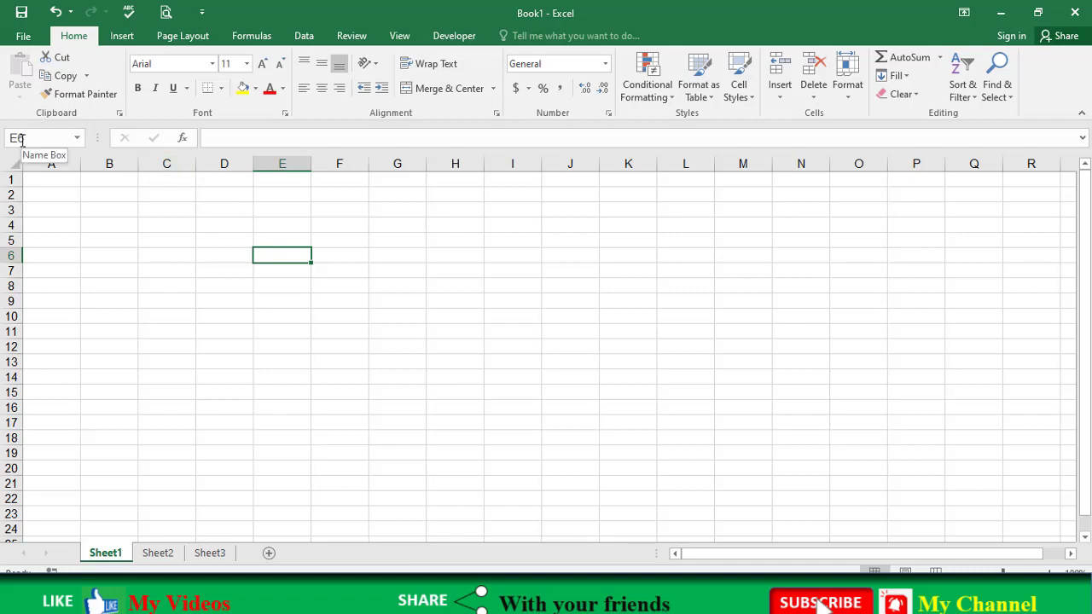
left_click(29, 137)
type("Name")
key("Return")
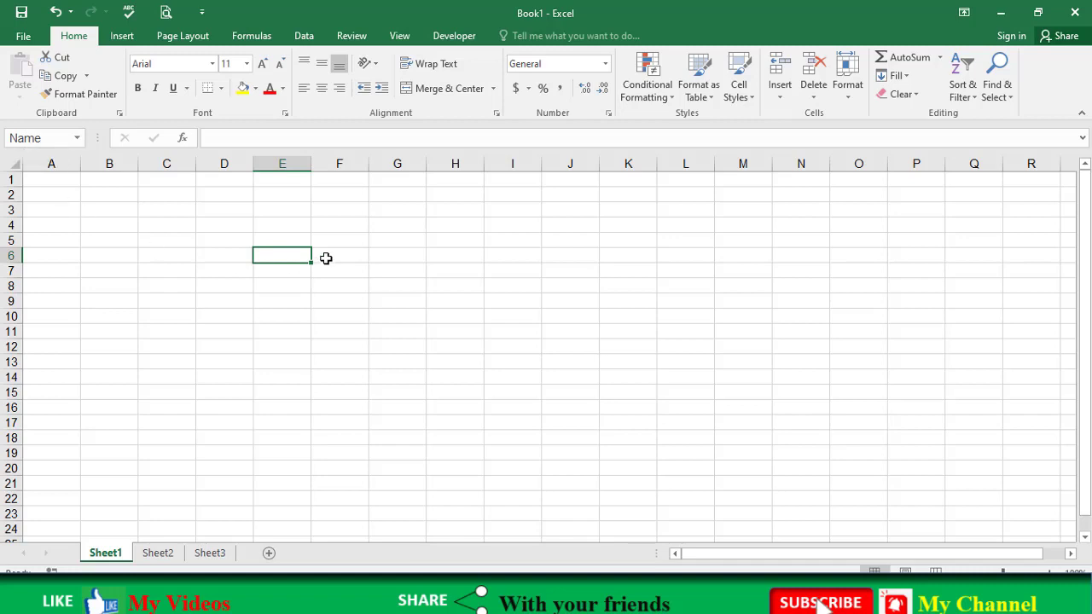
left_click(281, 270)
left_click(281, 254)
Step: Select cell G6, and go directly to cell H22 by entering its address in the Name Box
left_click(385, 259)
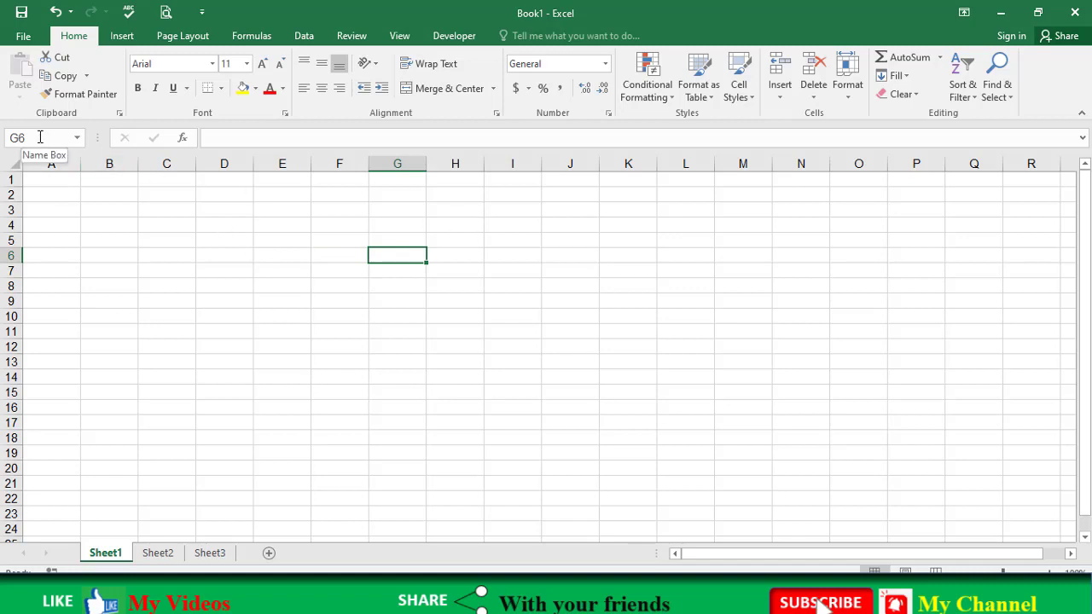
left_click(41, 136)
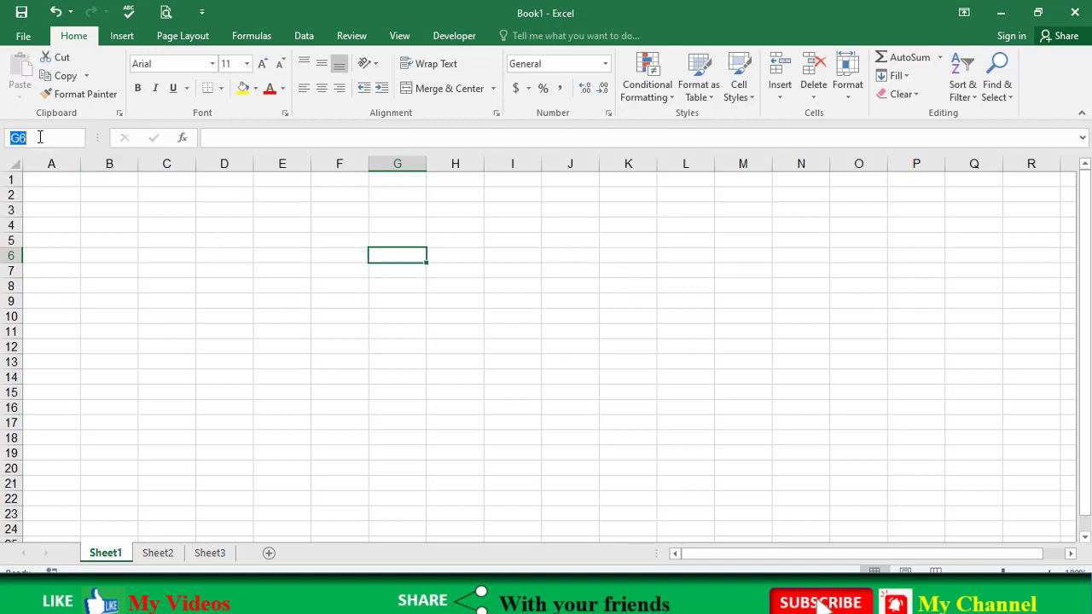
type("H22")
key("Return")
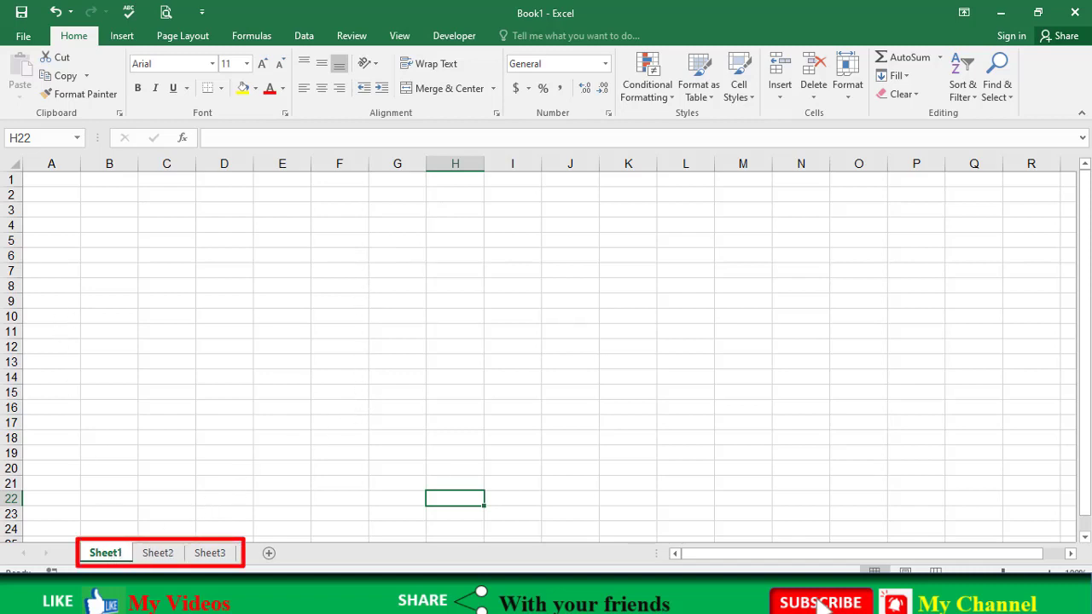
Step: Switch repeatedly between Sheet1, Sheet2 and Sheet3 to examine the separate worksheets of the workbook
left_click(158, 554)
left_click(208, 554)
left_click(154, 557)
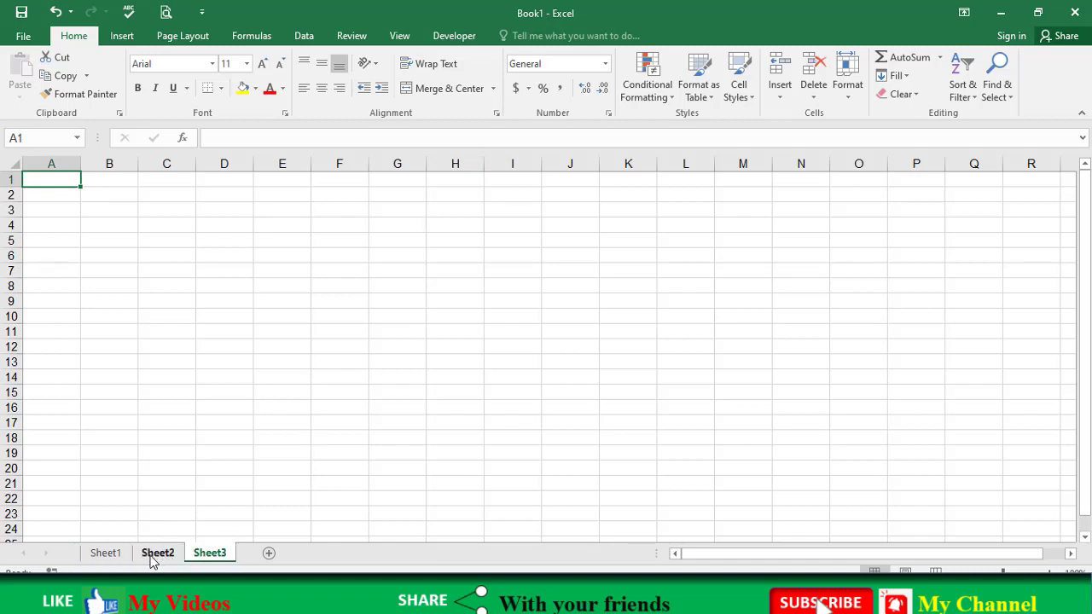
left_click(109, 555)
left_click(158, 554)
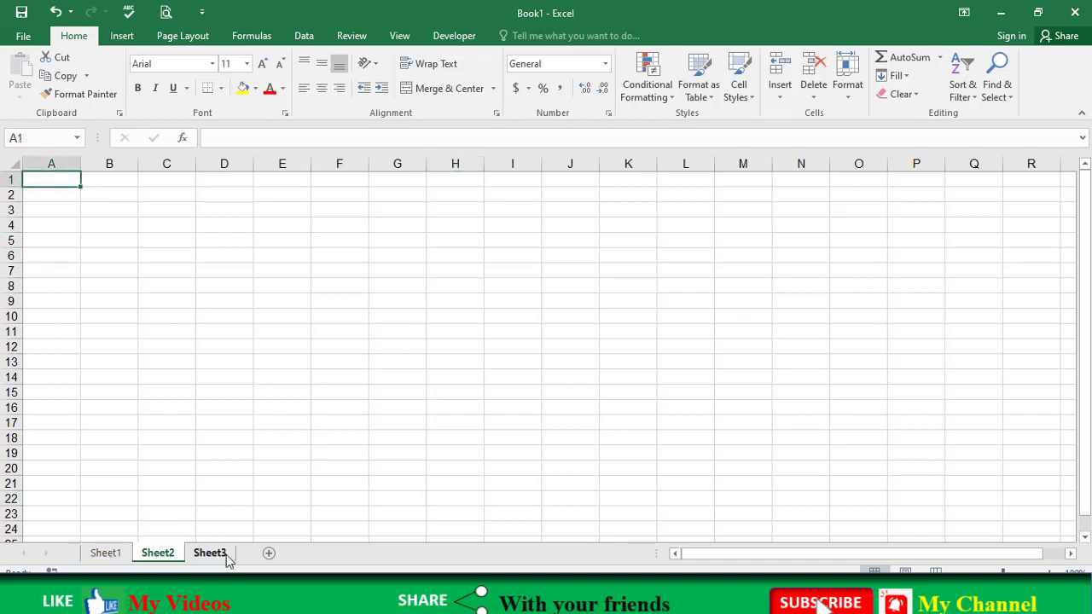
left_click(214, 555)
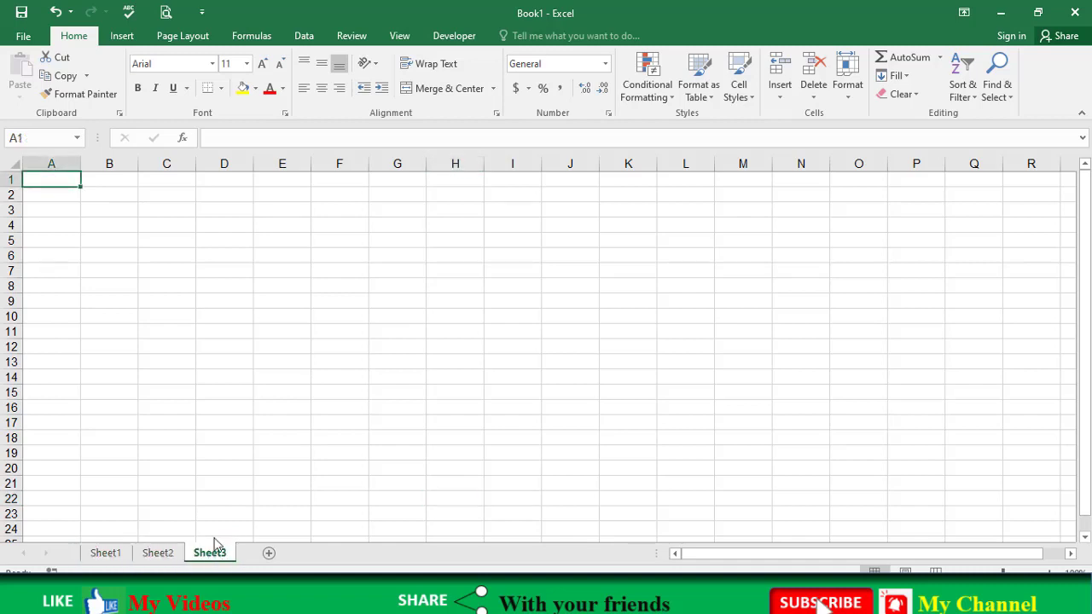
left_click(108, 557)
left_click(156, 539)
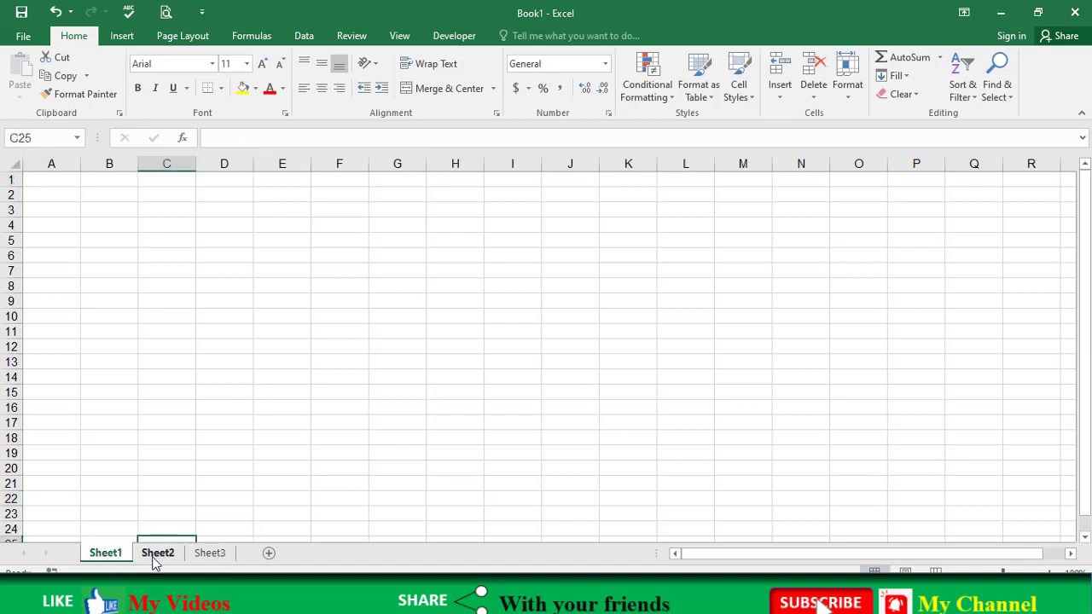
left_click(156, 556)
left_click(205, 555)
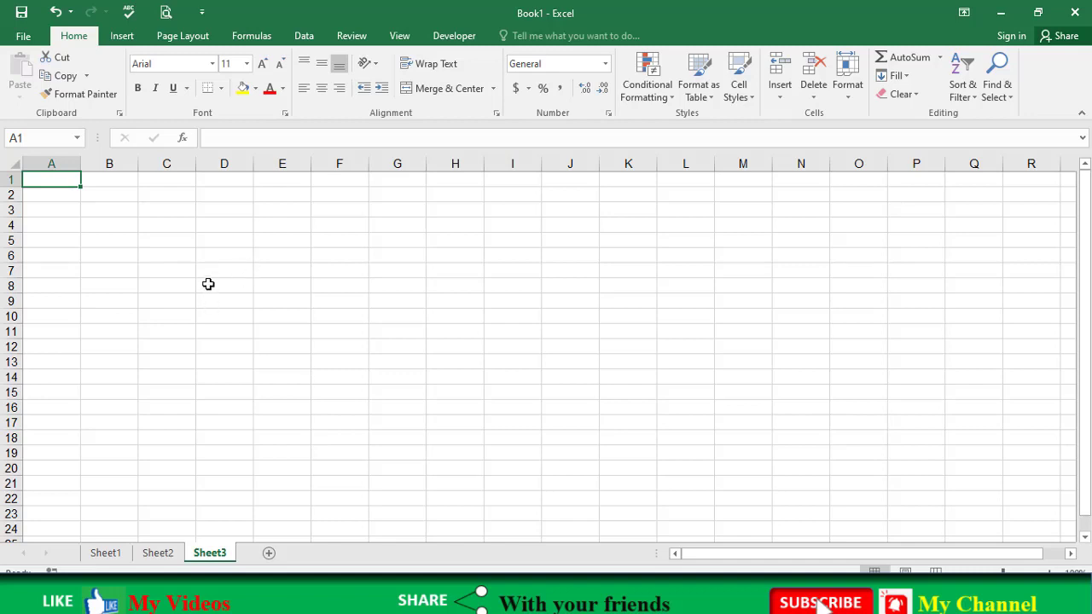
Step: On Sheet1, fill every cell of the range C4:G11 with 5465 in a single entry
left_click(99, 556)
left_click_drag(160, 226, 380, 334)
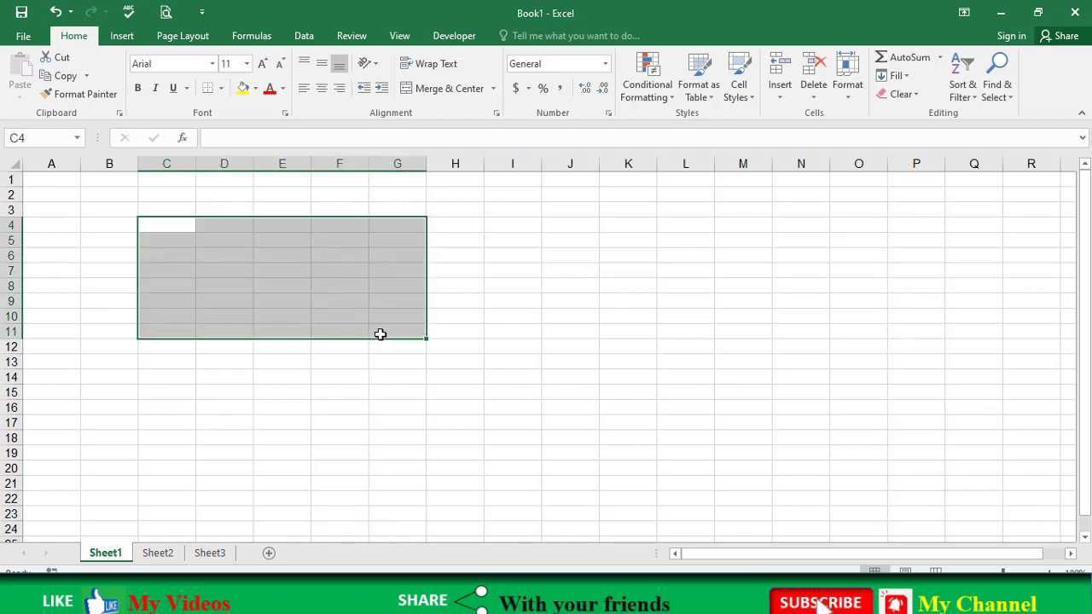
type("5465")
key("ctrl+Return")
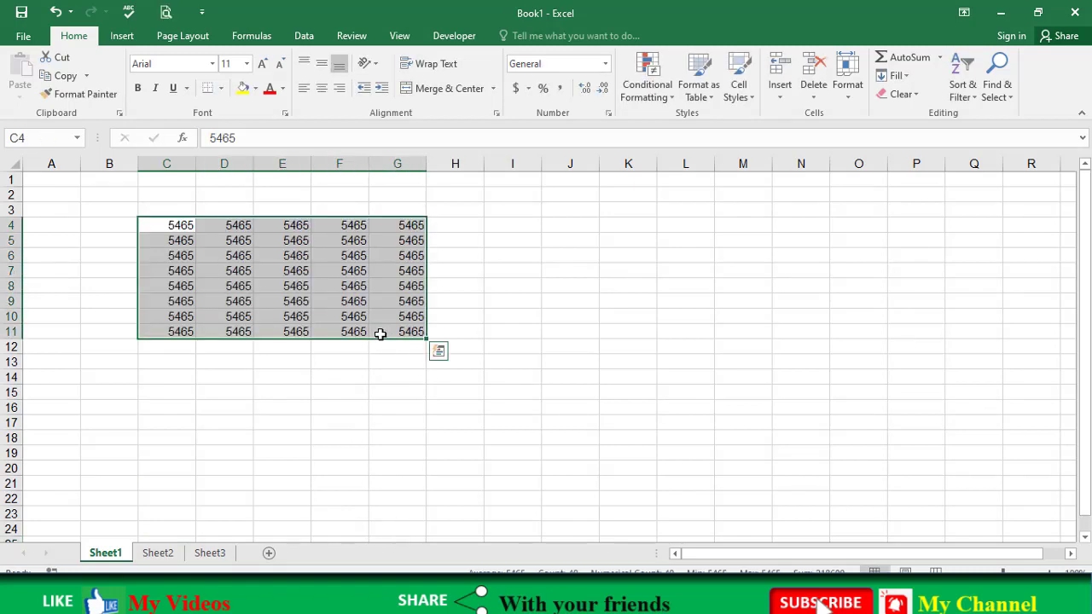
left_click(330, 395)
Step: Compare the filled Sheet1 with Sheet2 and Sheet3, selecting cells B14 and B19 on Sheet1 and D16 on Sheet3
left_click(158, 553)
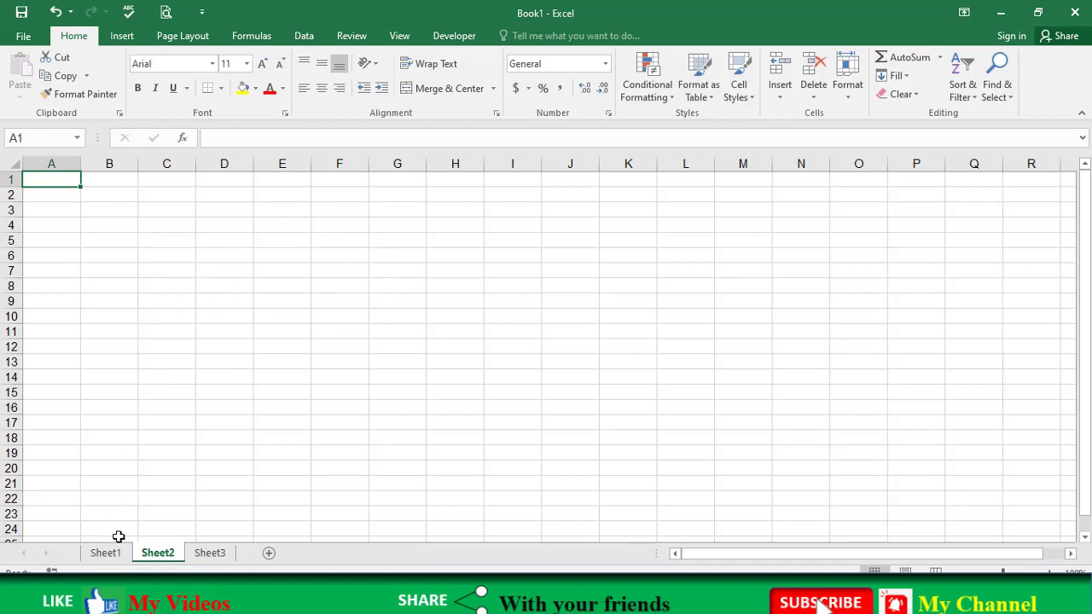
left_click(117, 555)
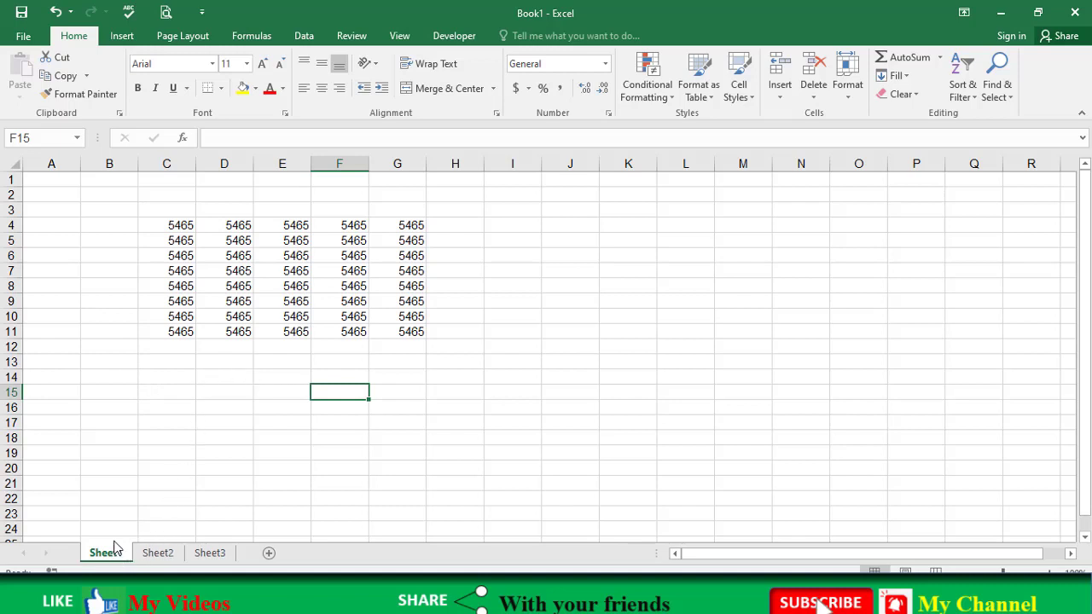
left_click(119, 378)
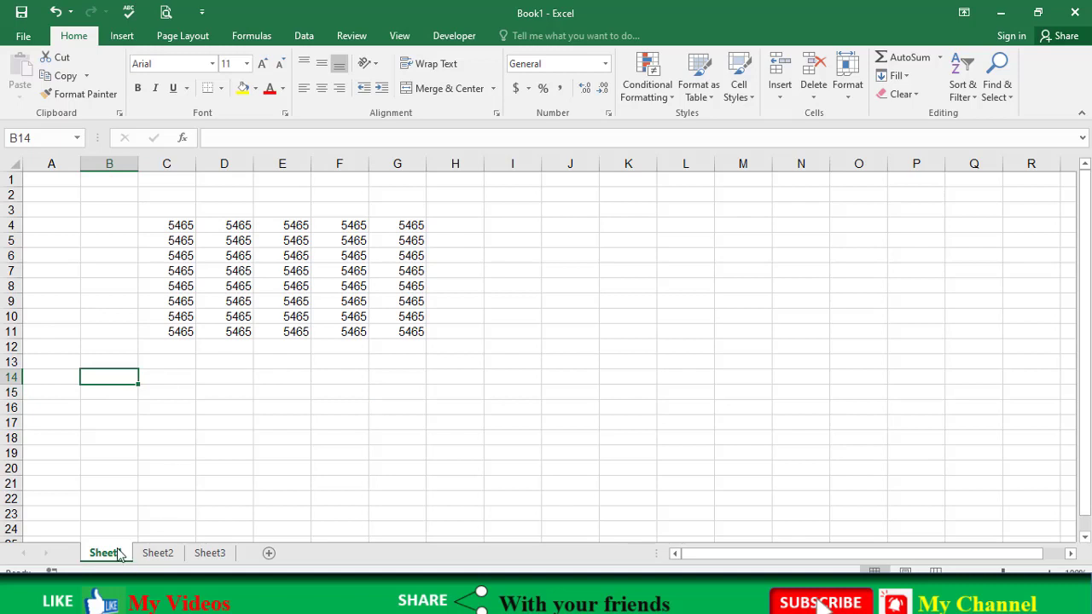
left_click(114, 452)
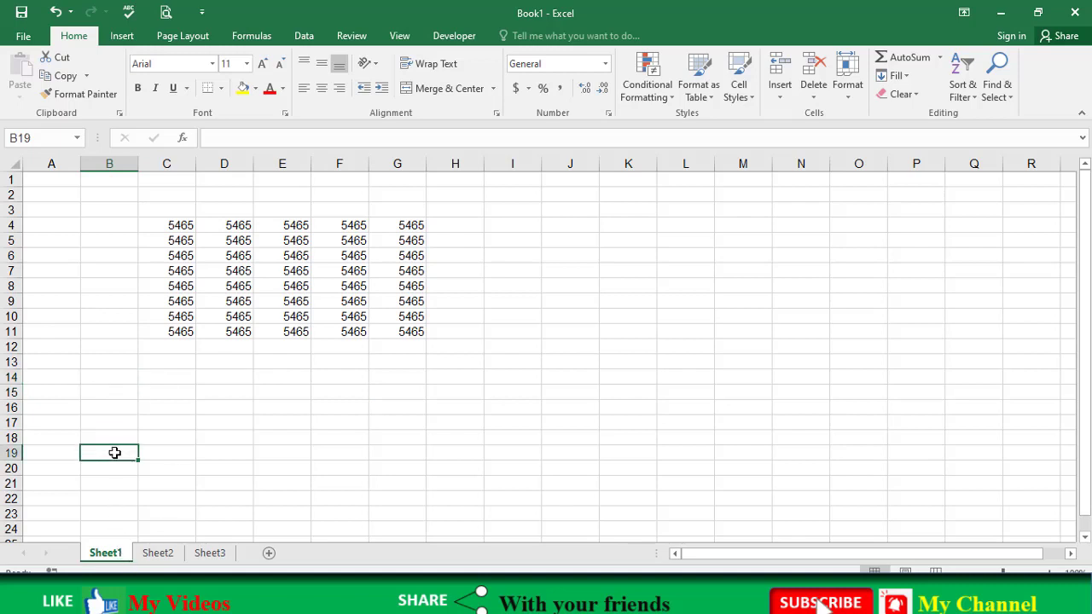
left_click(160, 555)
left_click(210, 557)
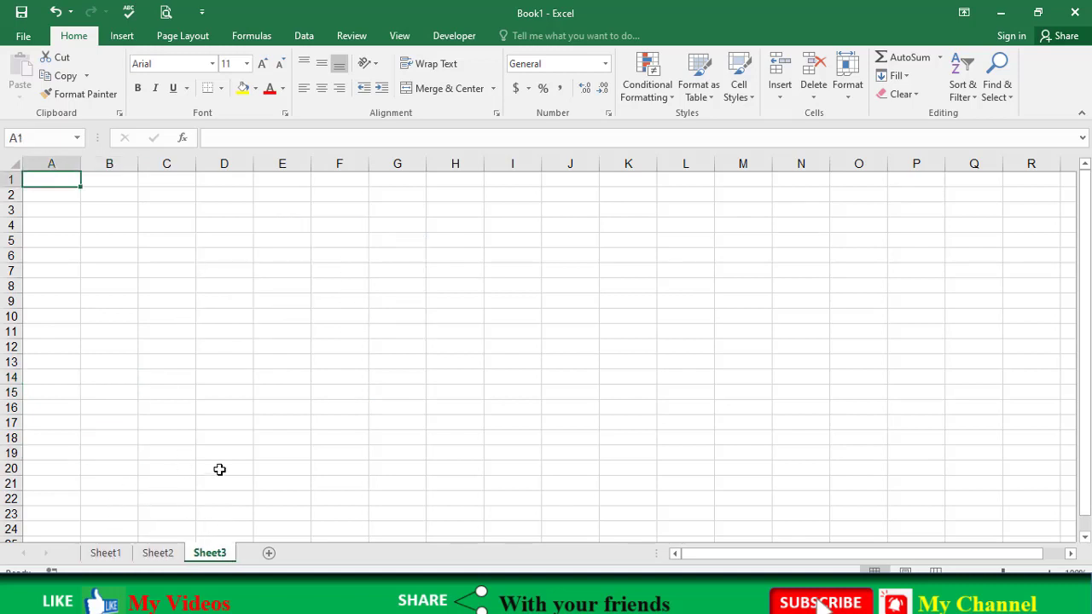
left_click(220, 409)
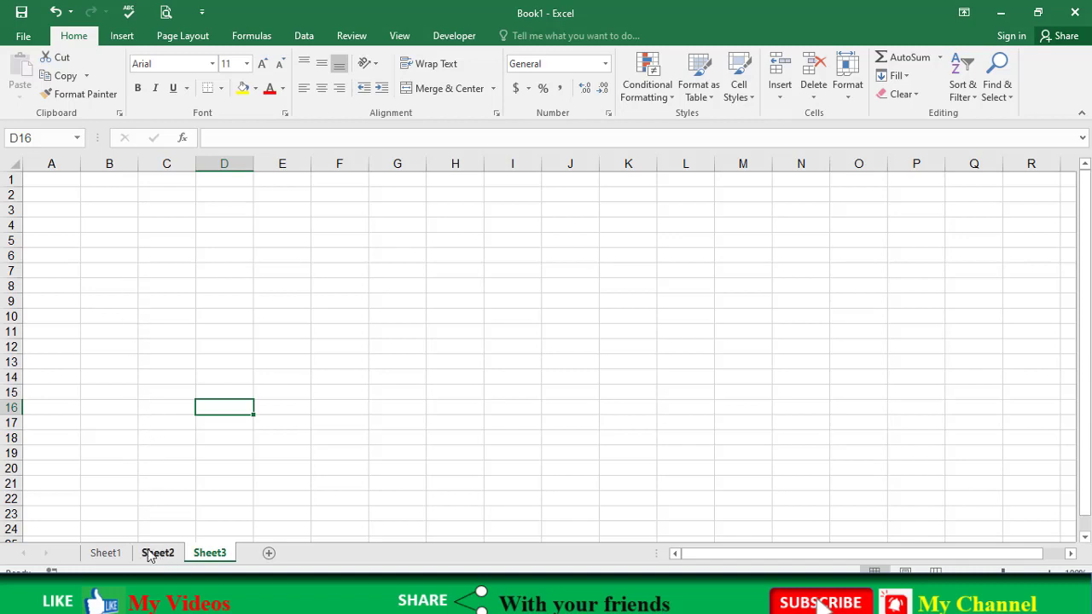
Step: Add ten new worksheets to the workbook, from Sheet4 through Sheet13
left_click(269, 553)
left_click(320, 554)
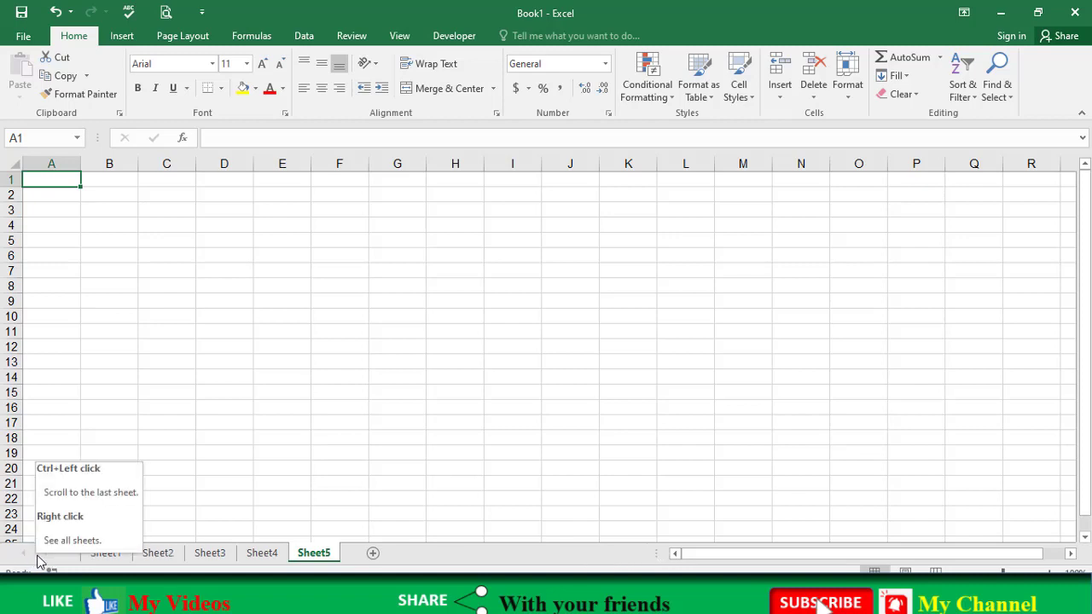
left_click(373, 554)
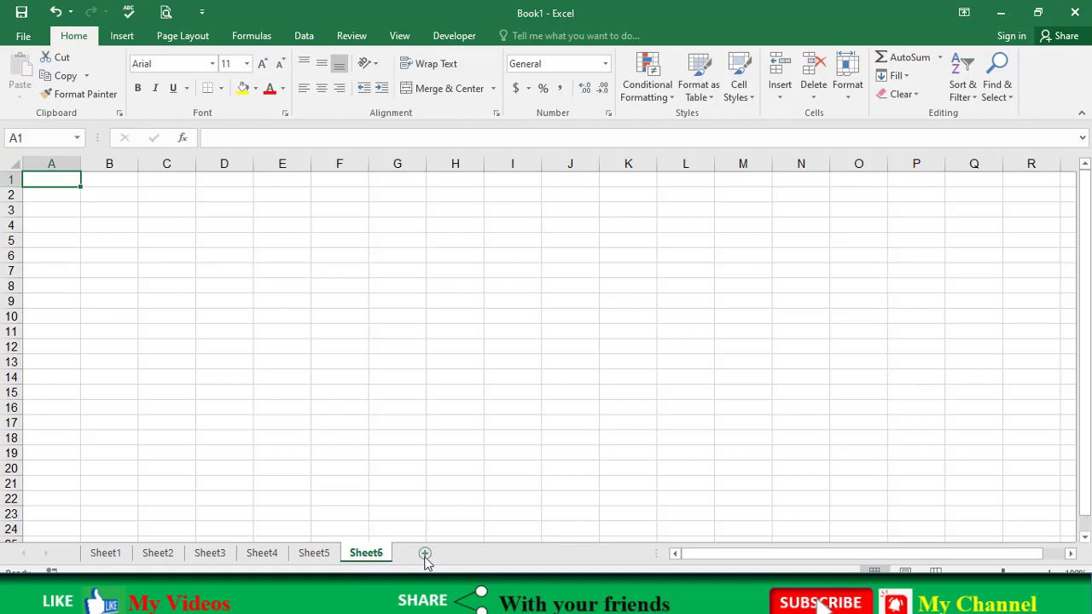
left_click(425, 555)
left_click(475, 555)
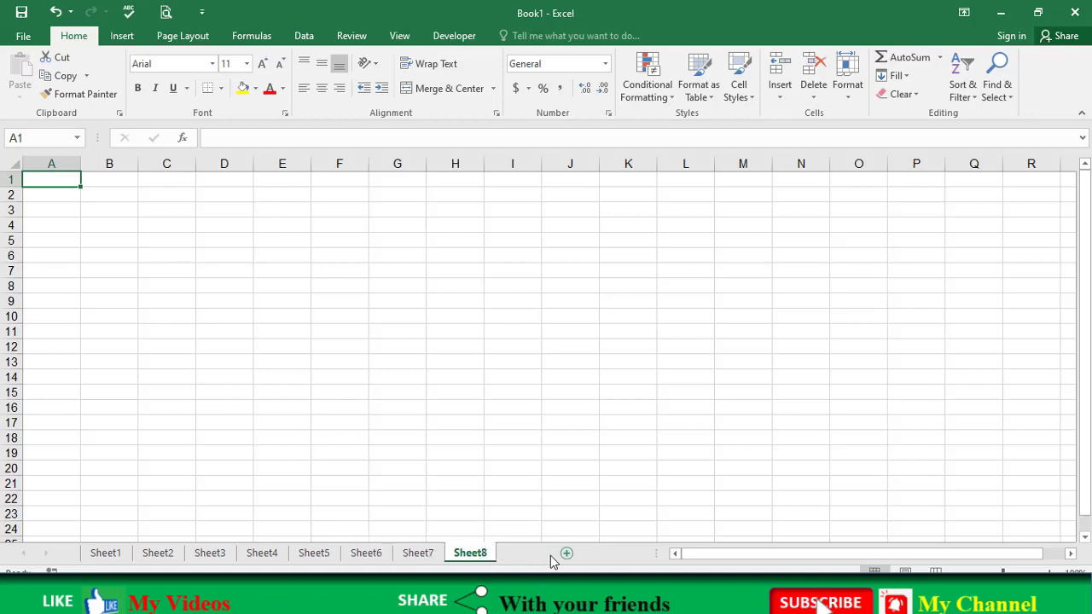
left_click(567, 554)
left_click(582, 553)
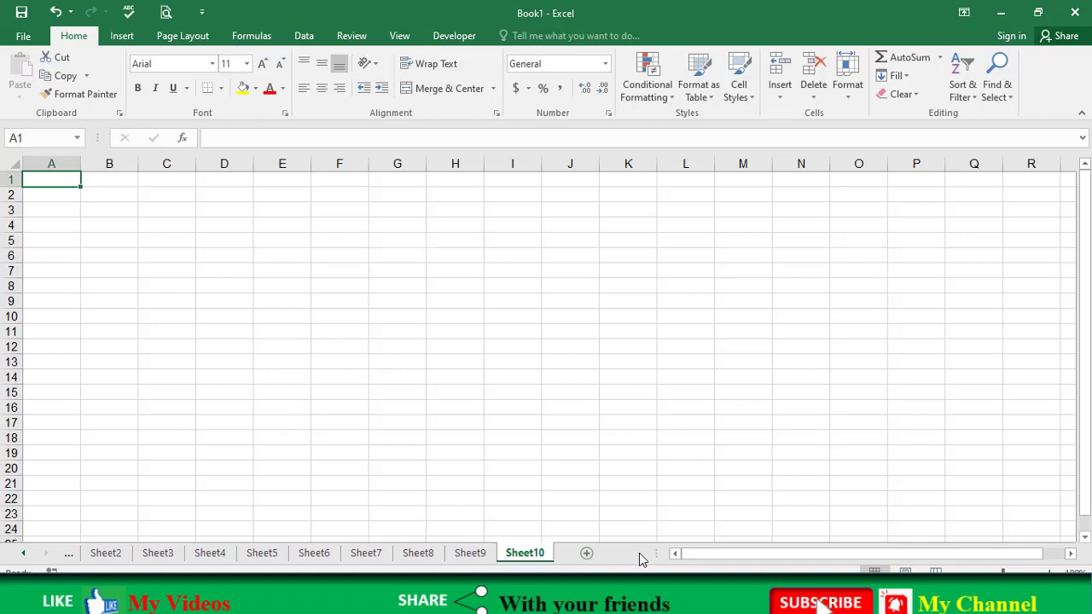
left_click(588, 554)
left_click(592, 555)
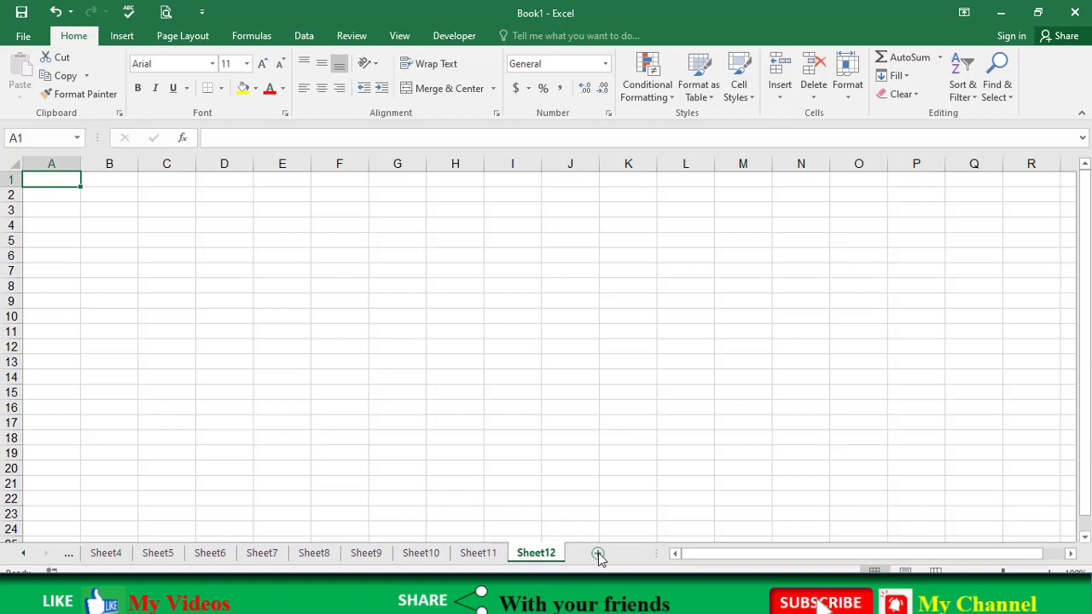
left_click(597, 555)
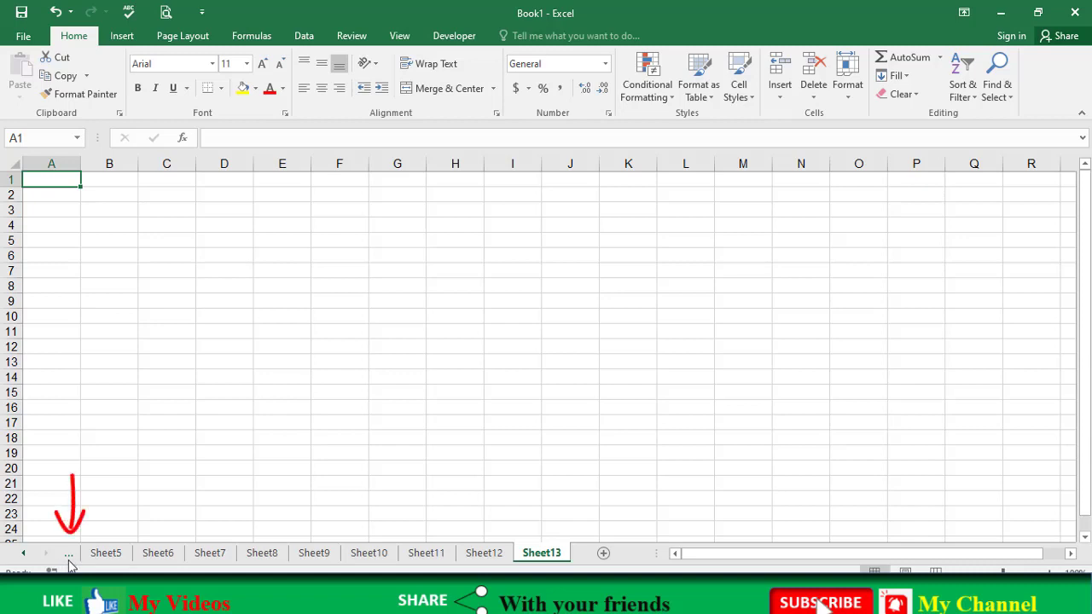
Step: Return to the first worksheet and rename Sheet1 as Office
left_click(25, 558)
left_click(25, 558)
left_click(24, 558)
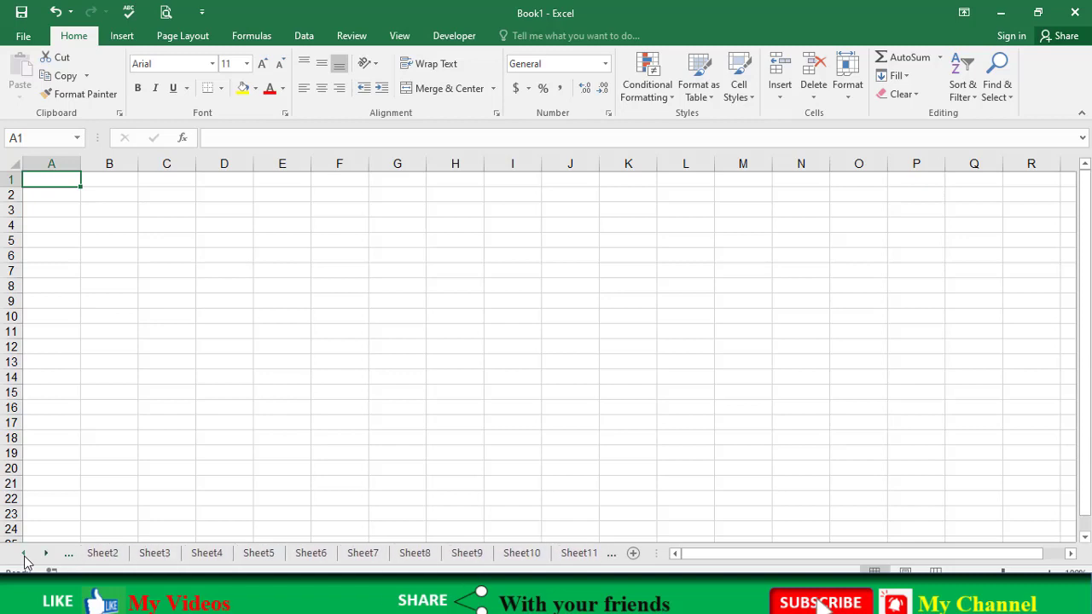
left_click(25, 558)
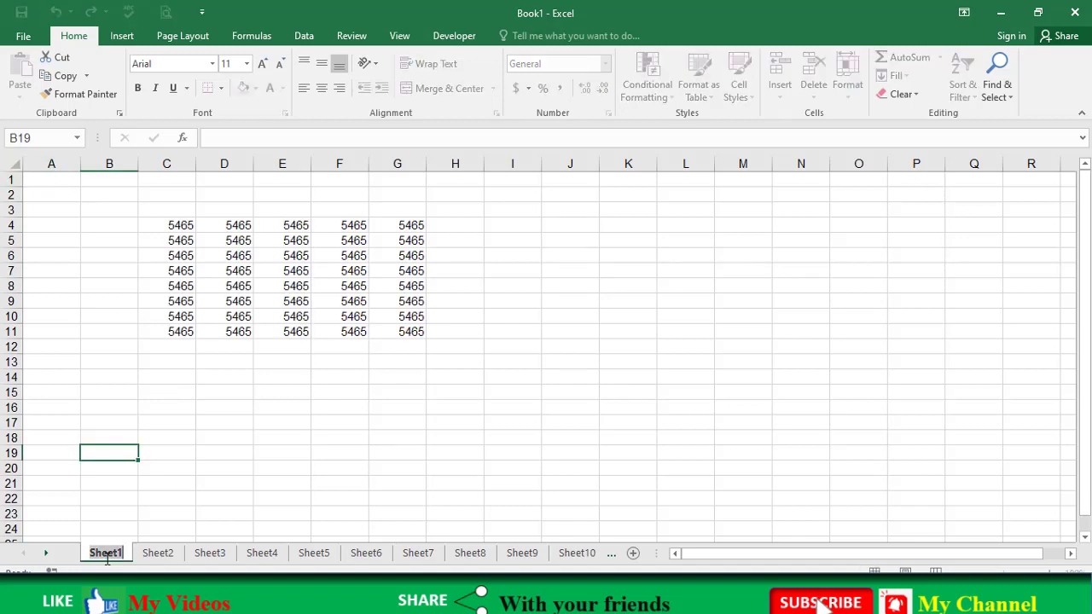
type("Office")
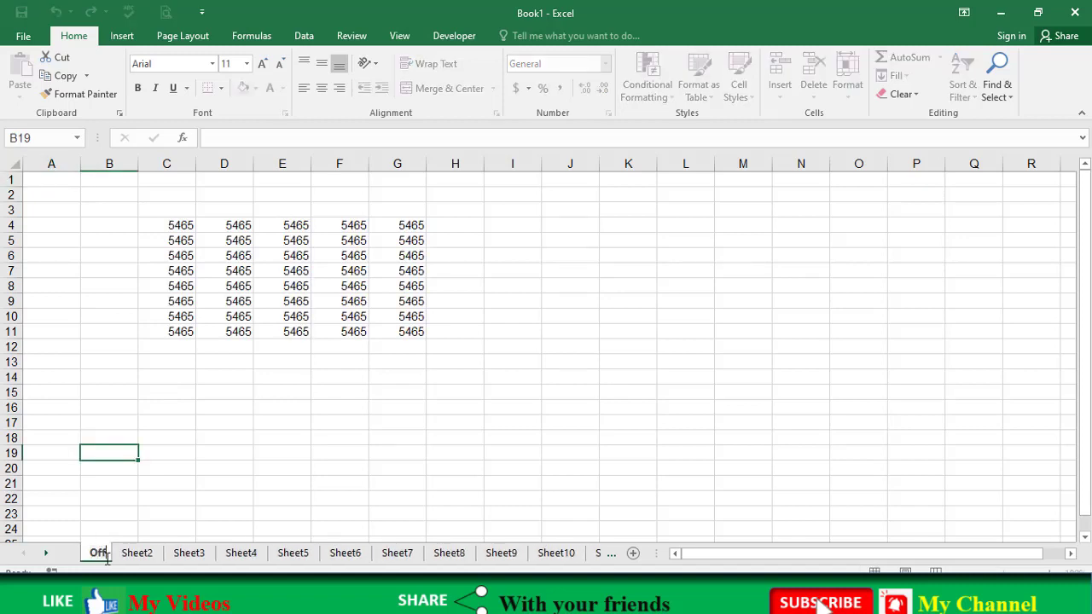
Step: Rename Sheet2 as School and switch between the Office and School sheets
left_click(155, 553)
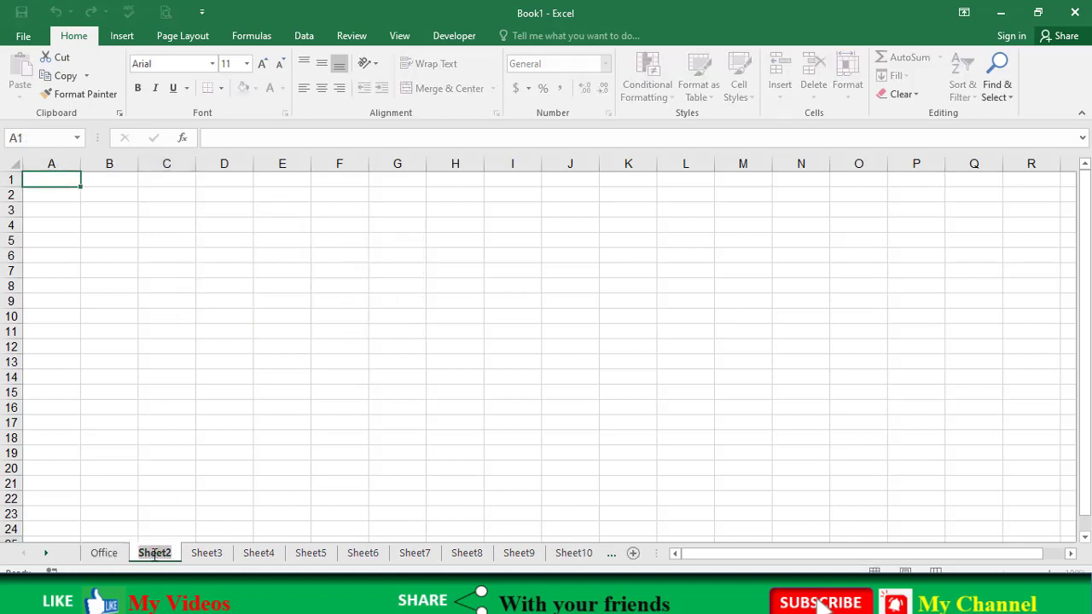
type("Schoo")
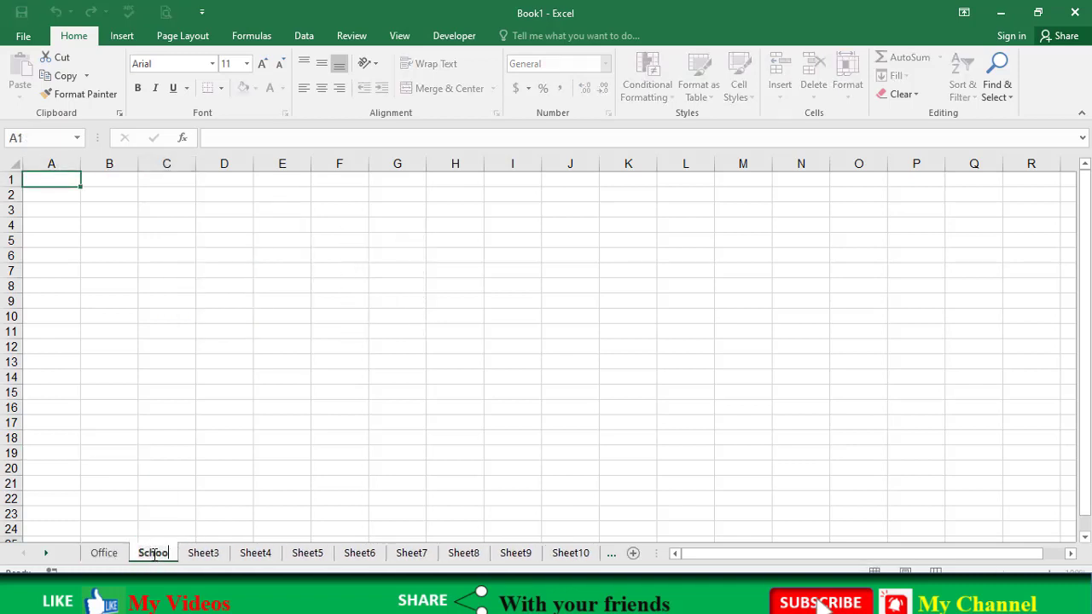
type("l")
left_click(163, 493)
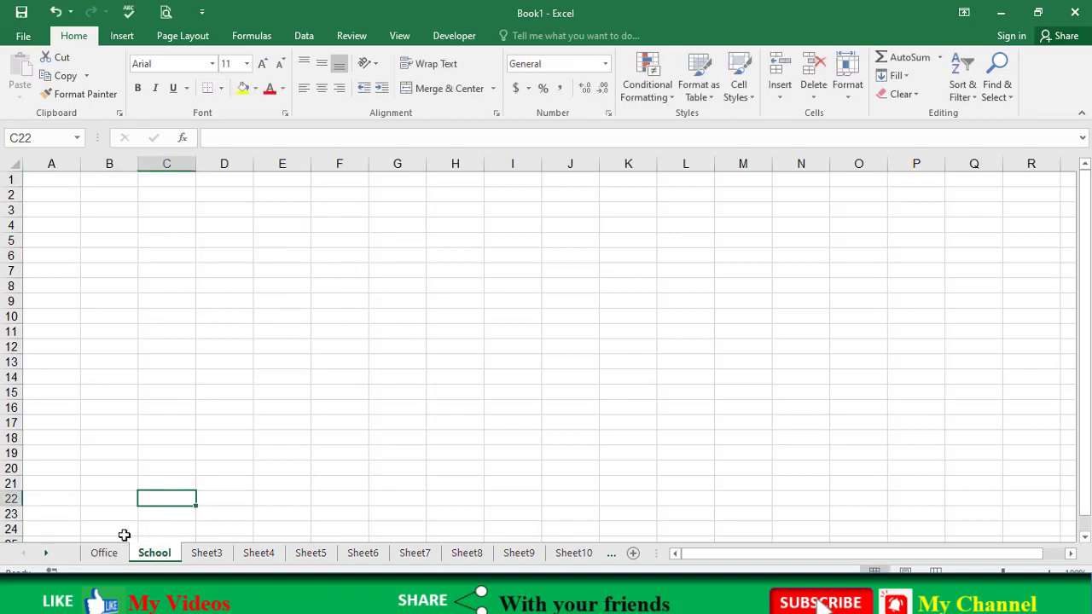
left_click(107, 556)
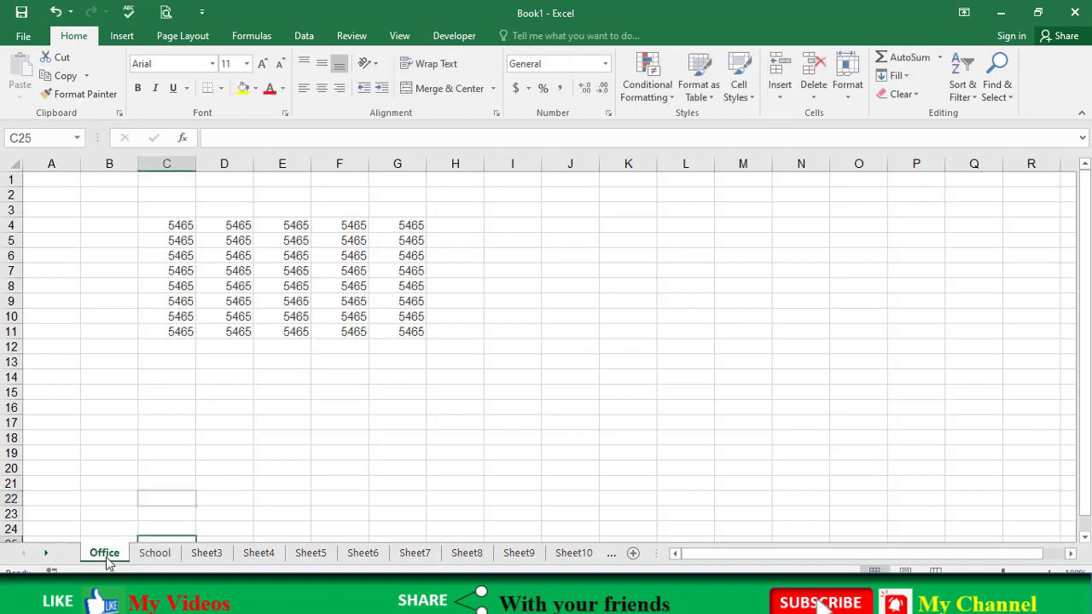
left_click(157, 553)
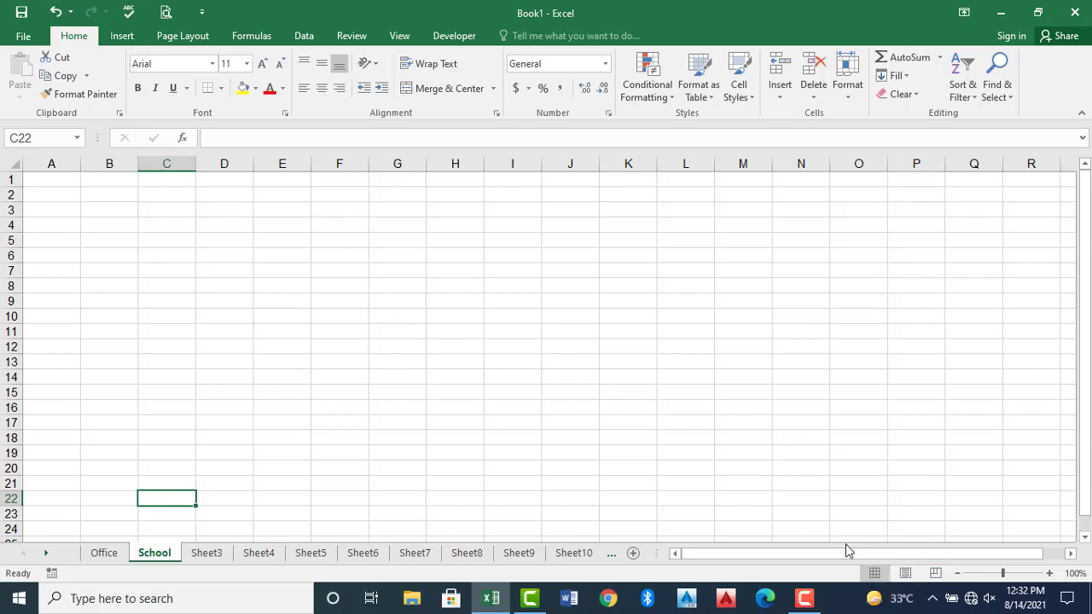
Step: Examine the School sheet in Page Layout view and Page Break Preview, selecting cell C11, and return to Normal view
left_click(906, 575)
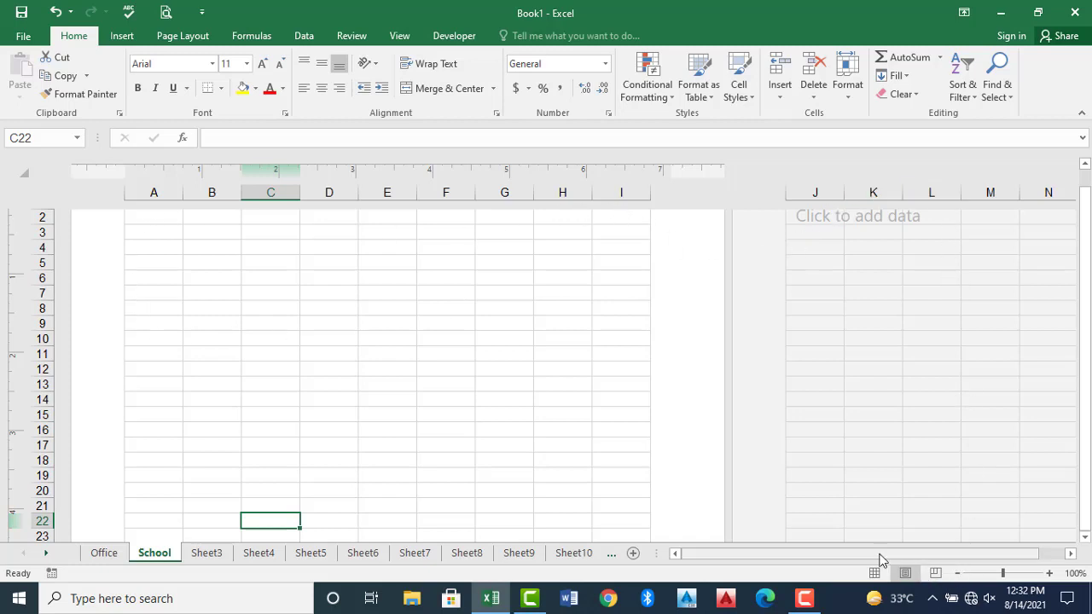
left_click_drag(843, 557, 919, 556)
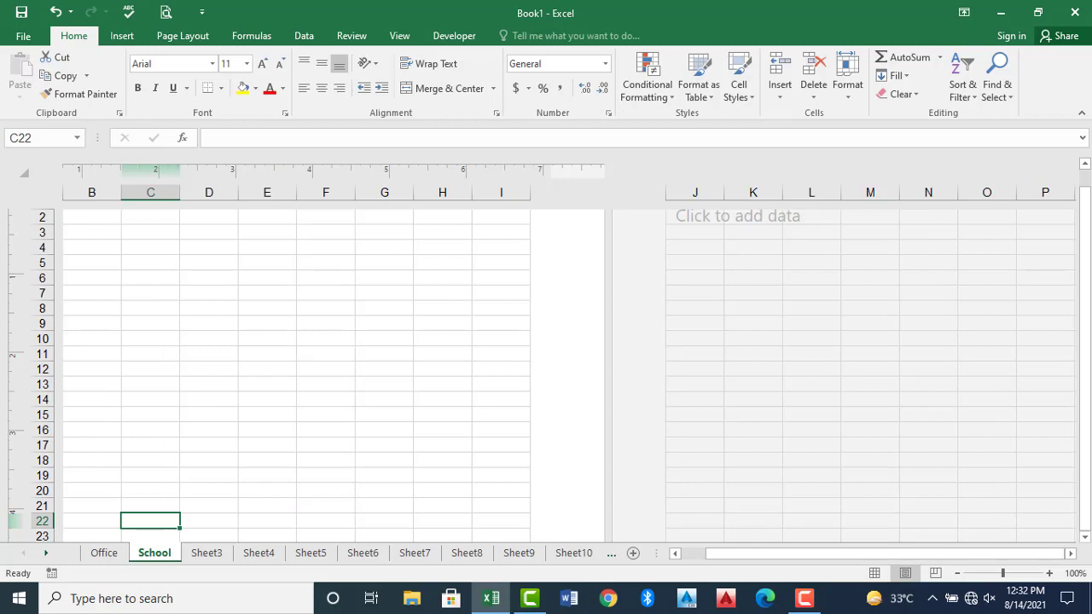
left_click(1071, 554)
left_click(1071, 553)
left_click(1071, 554)
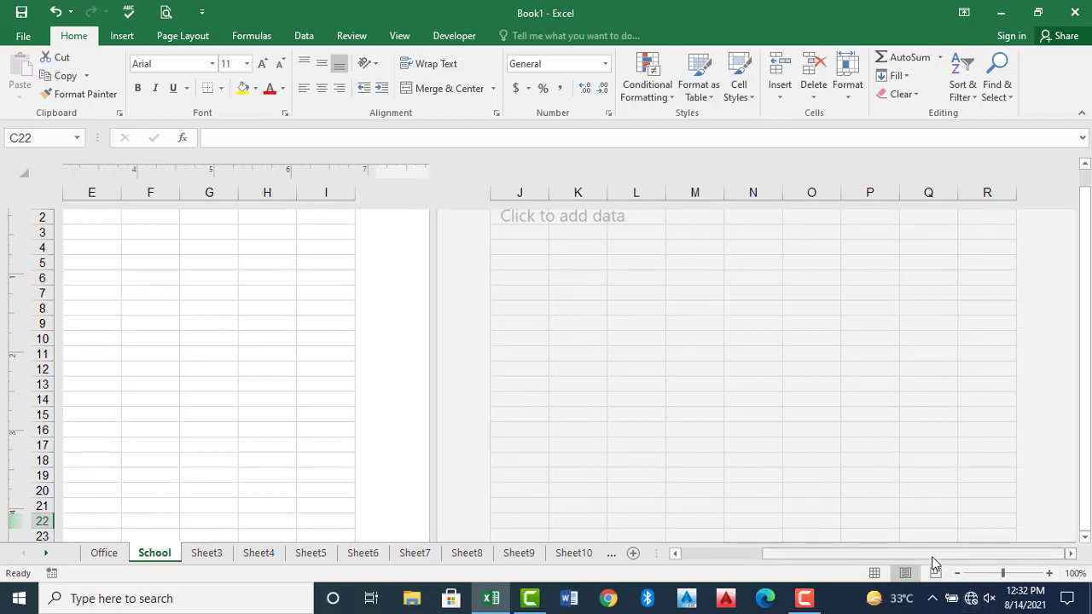
left_click_drag(931, 555, 793, 555)
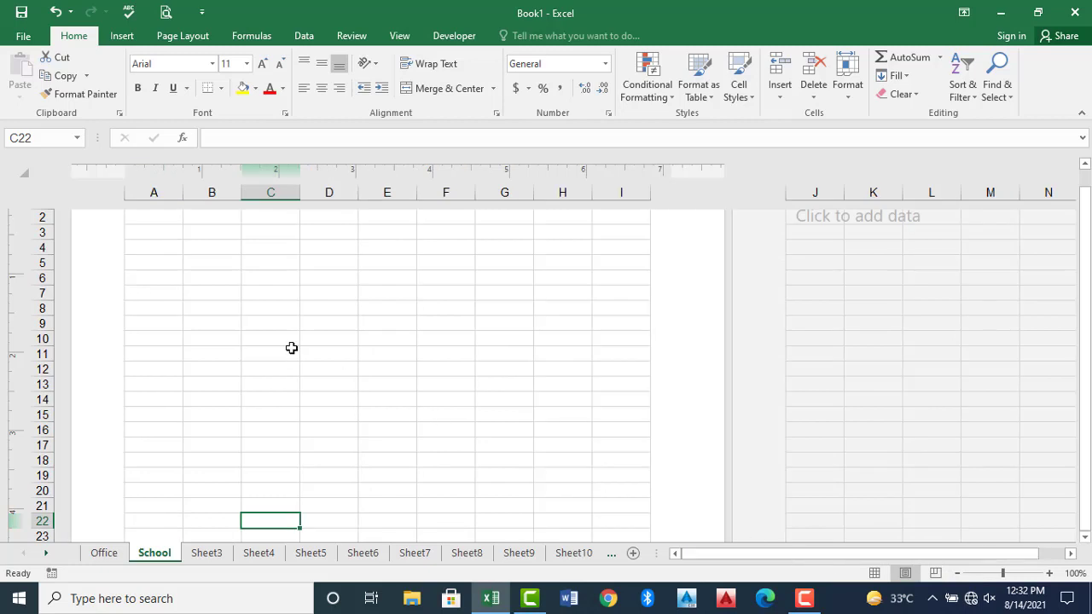
left_click(290, 350)
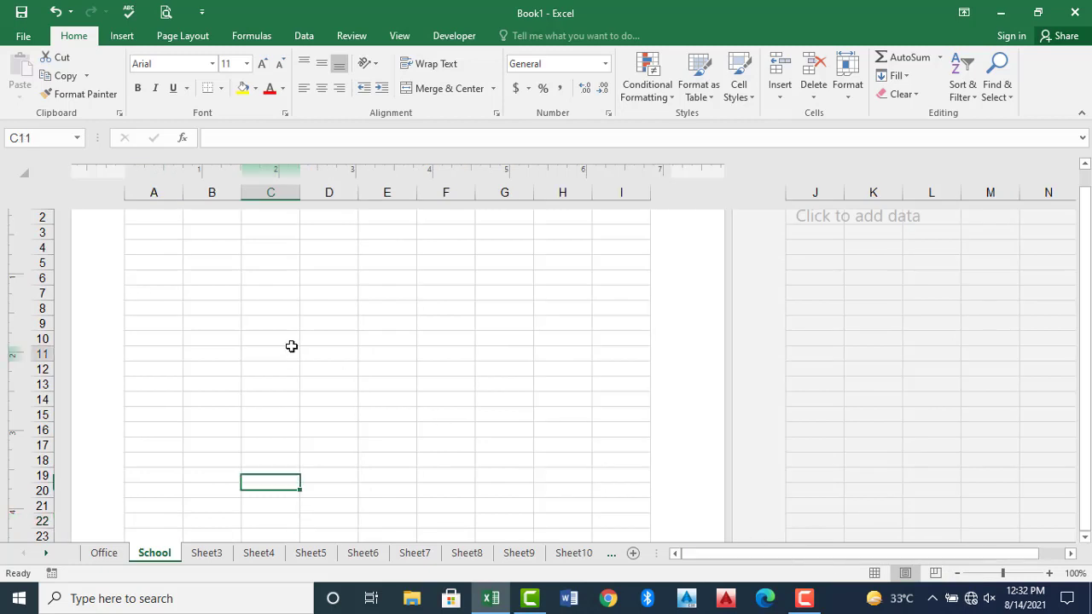
left_click(936, 574)
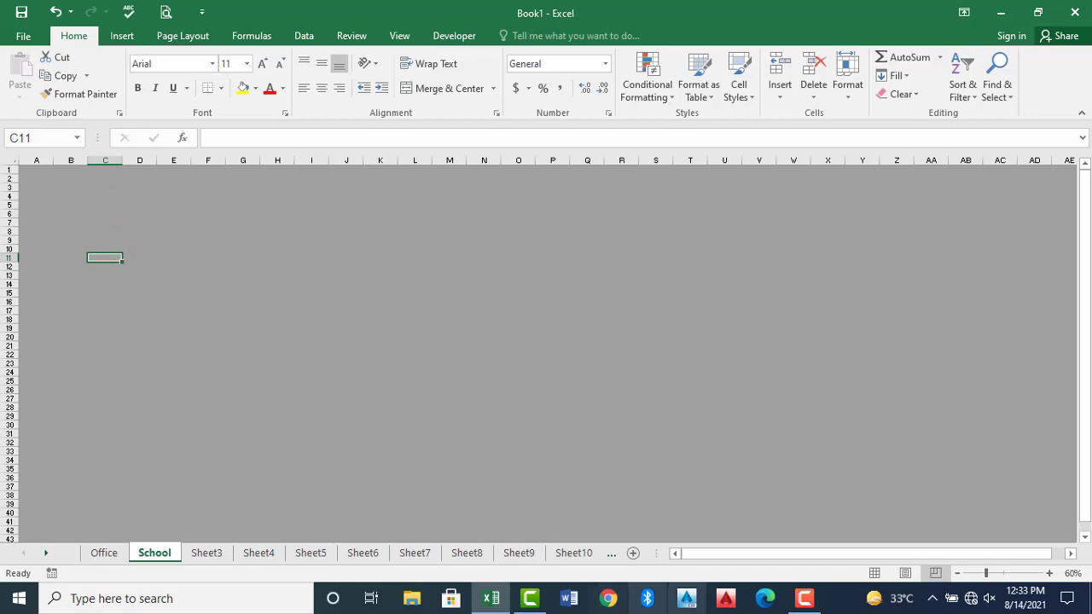
left_click(875, 574)
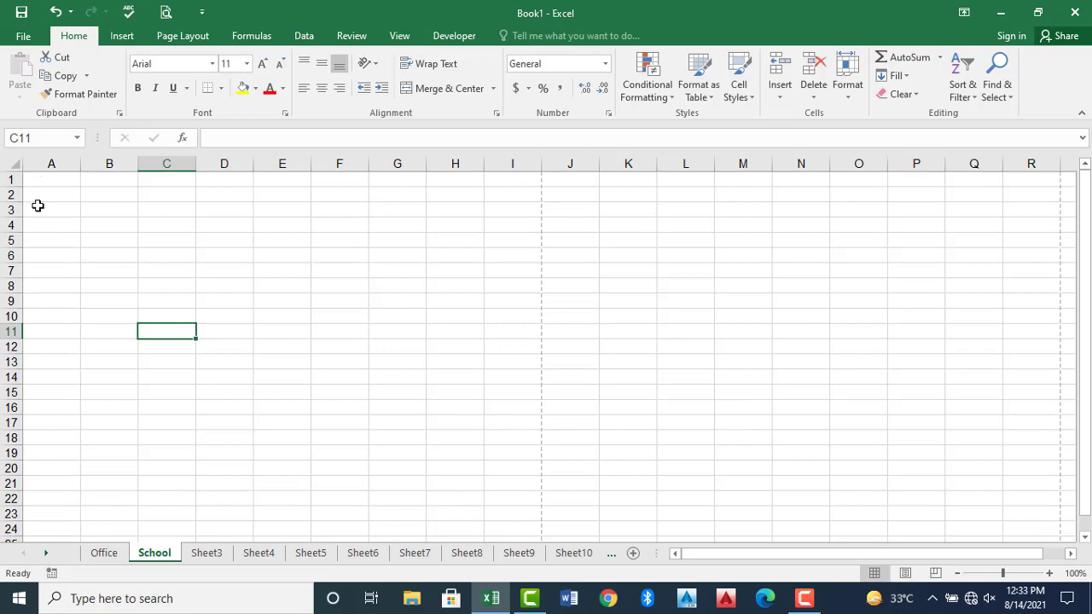
Step: Fill every cell of the range A1:O23 on the School sheet with 5464 in a single entry, and select J10
left_click_drag(56, 180, 833, 514)
type("5464")
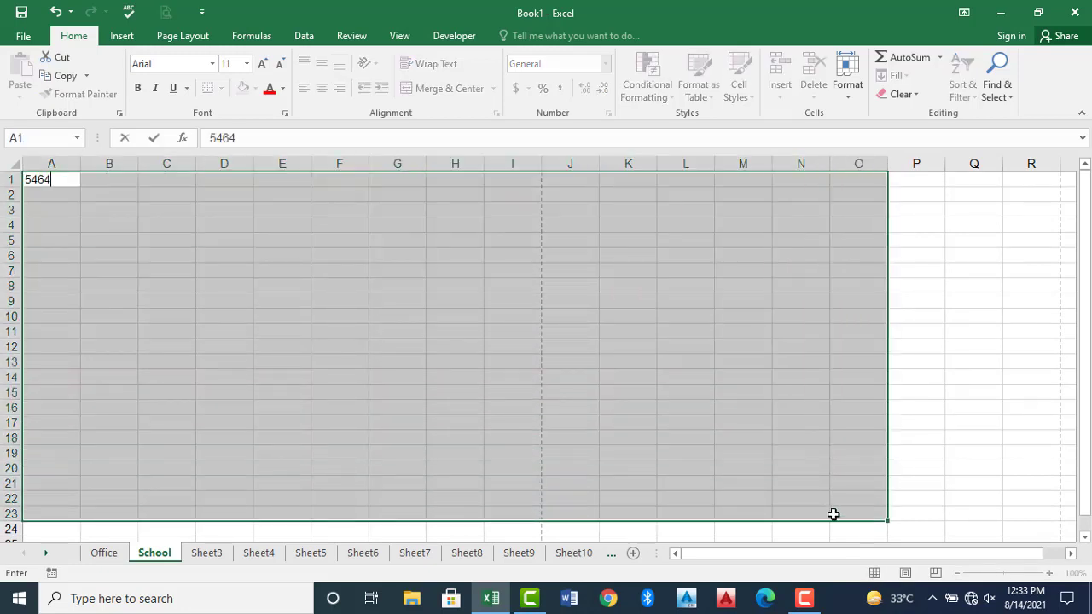
key("ctrl+Return")
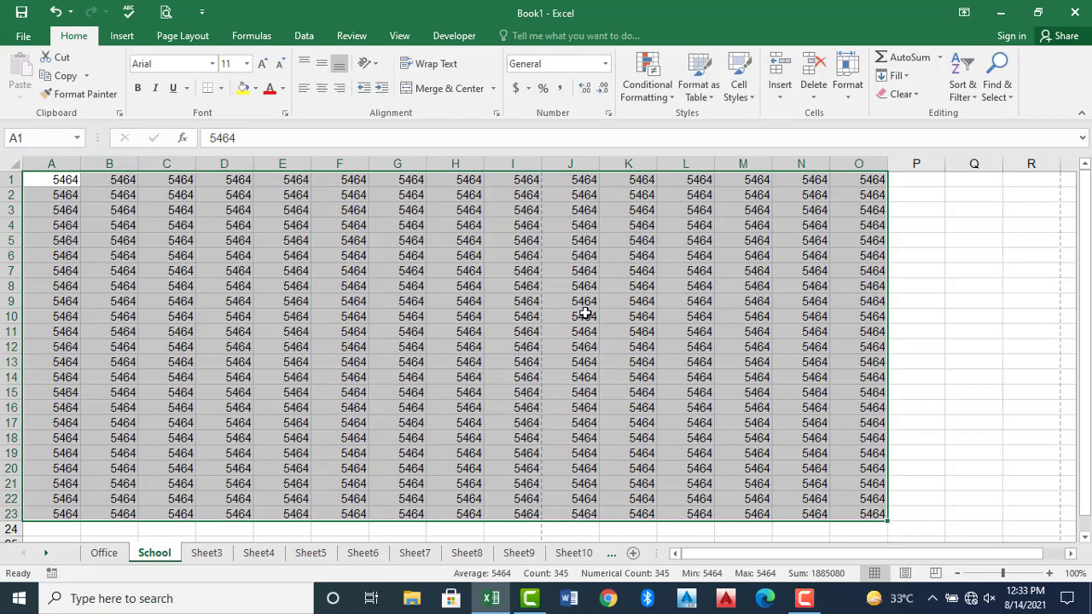
left_click(585, 314)
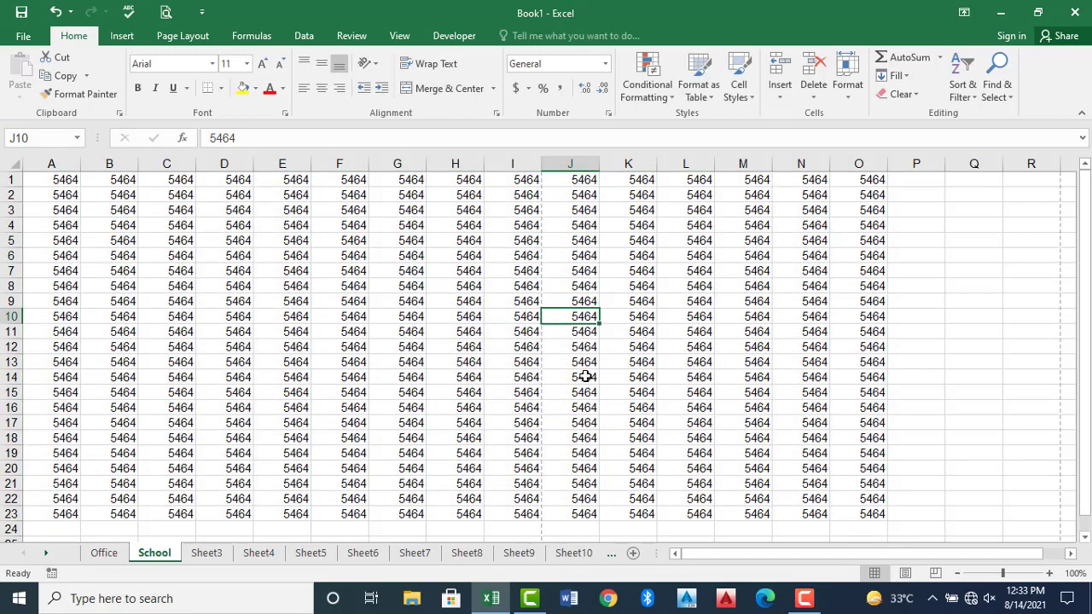
Step: Show the filled School sheet in Page Break Preview and magnify it to about 202%
left_click(936, 574)
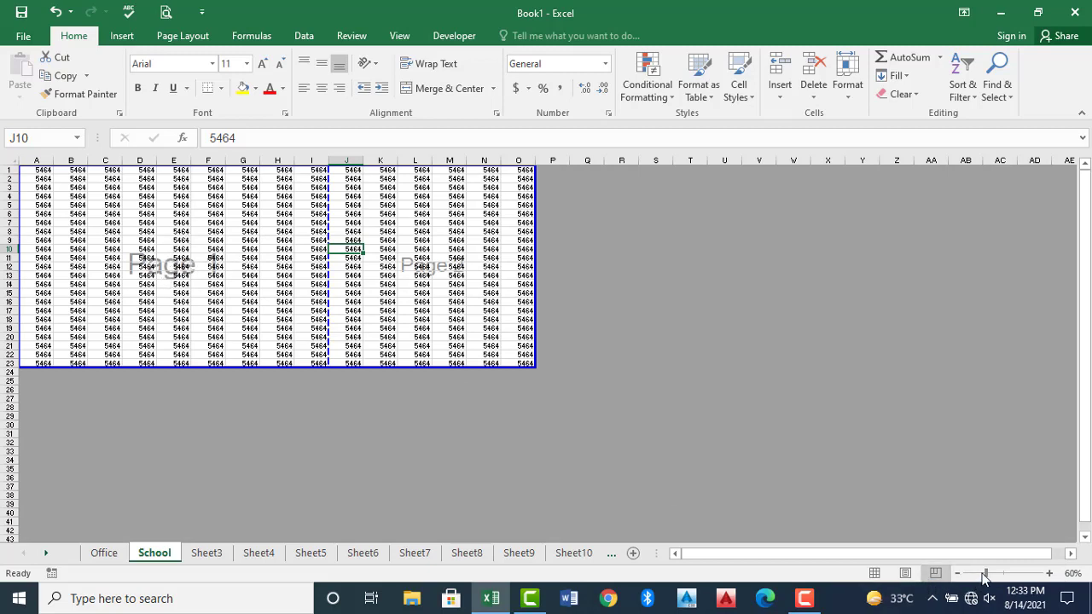
left_click_drag(990, 580, 1019, 583)
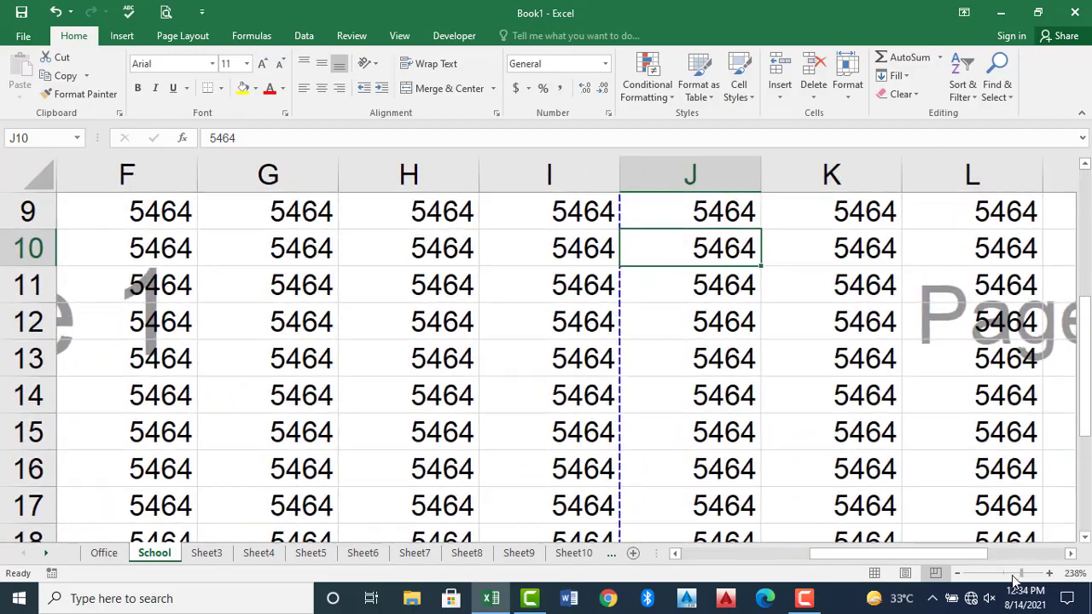
mouse_move(1016, 580)
left_mouse_down()
mouse_move(980, 565)
mouse_move(1017, 575)
left_mouse_up()
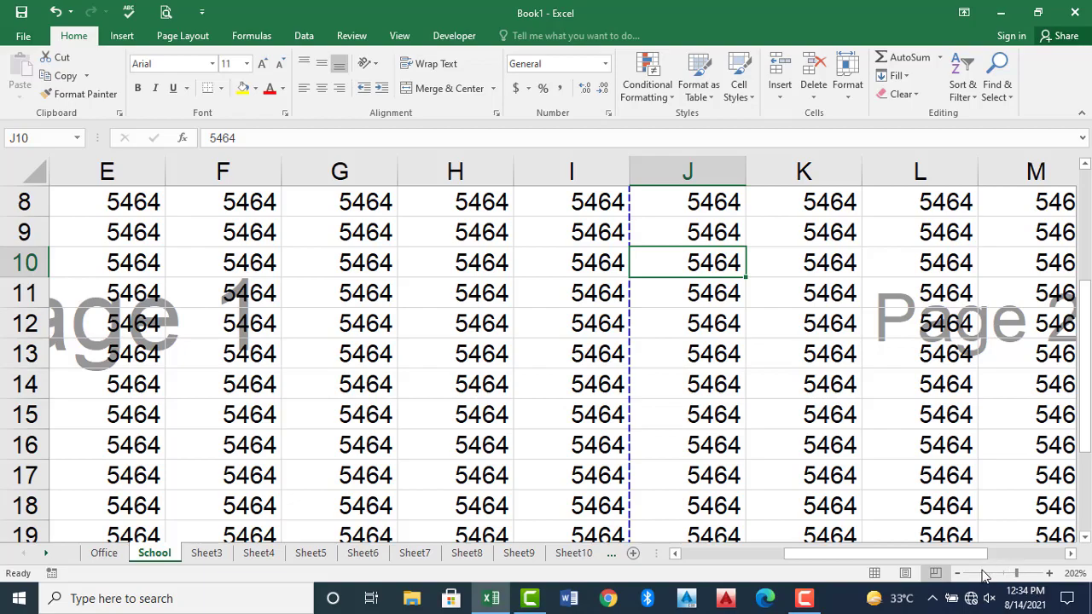
Step: Change the School sheet's zoom in 10% increments: down to 160%, up to 190%, and down to 110%
left_click(957, 573)
left_click(957, 573)
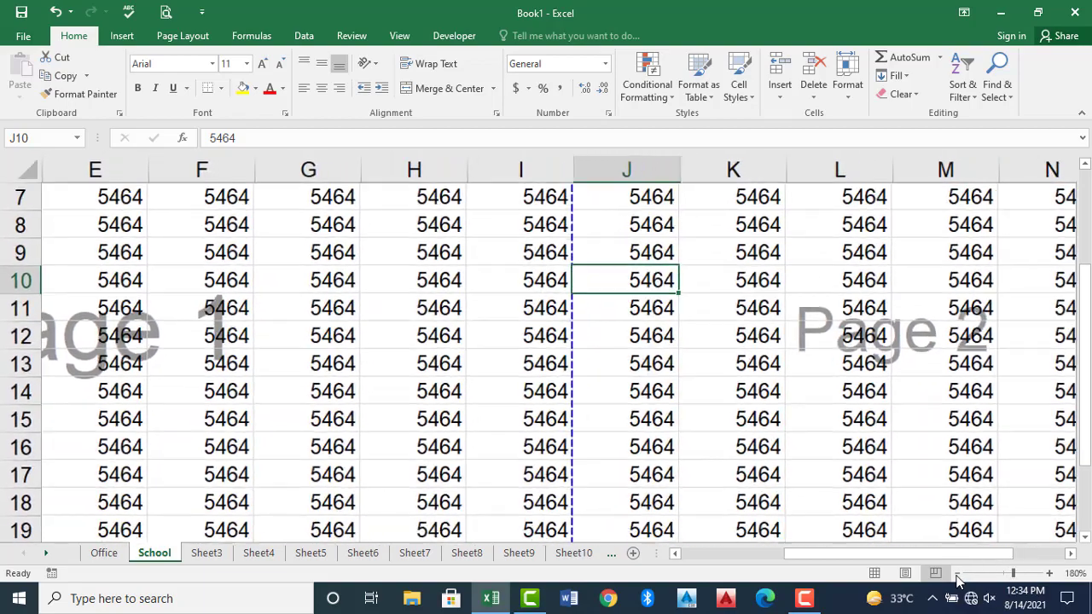
left_click(958, 574)
left_click(957, 574)
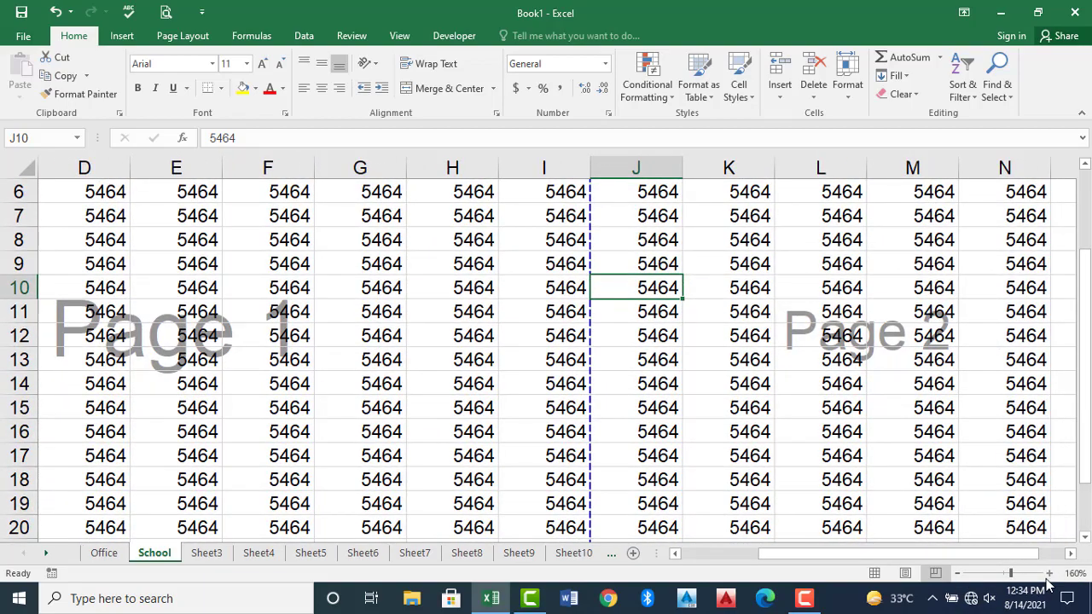
left_click(1049, 574)
left_click(1049, 574)
left_click(1049, 574)
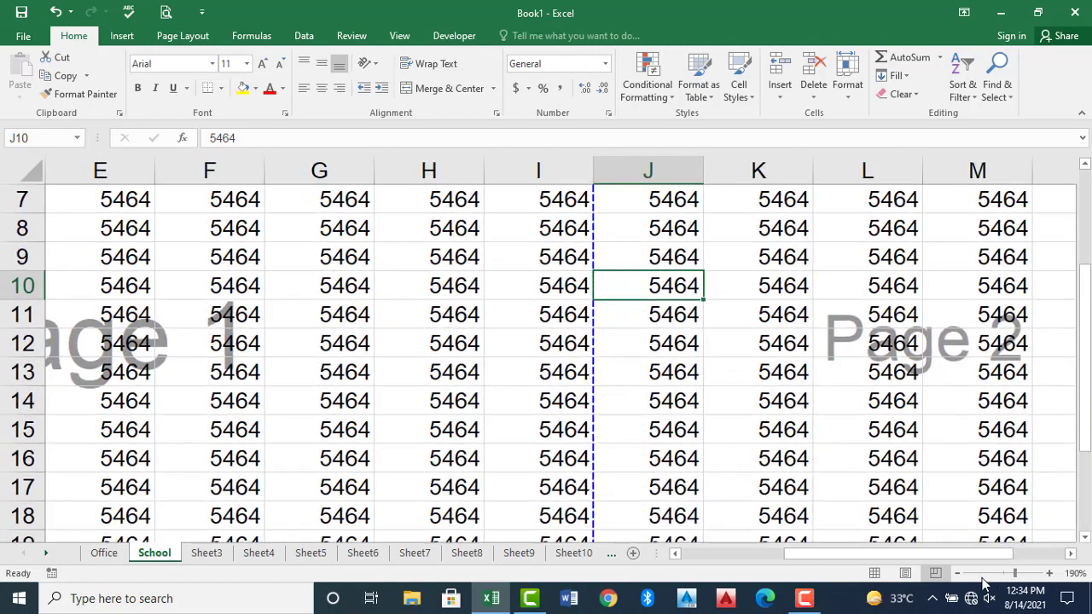
left_click(958, 573)
left_click(958, 573)
left_click(957, 574)
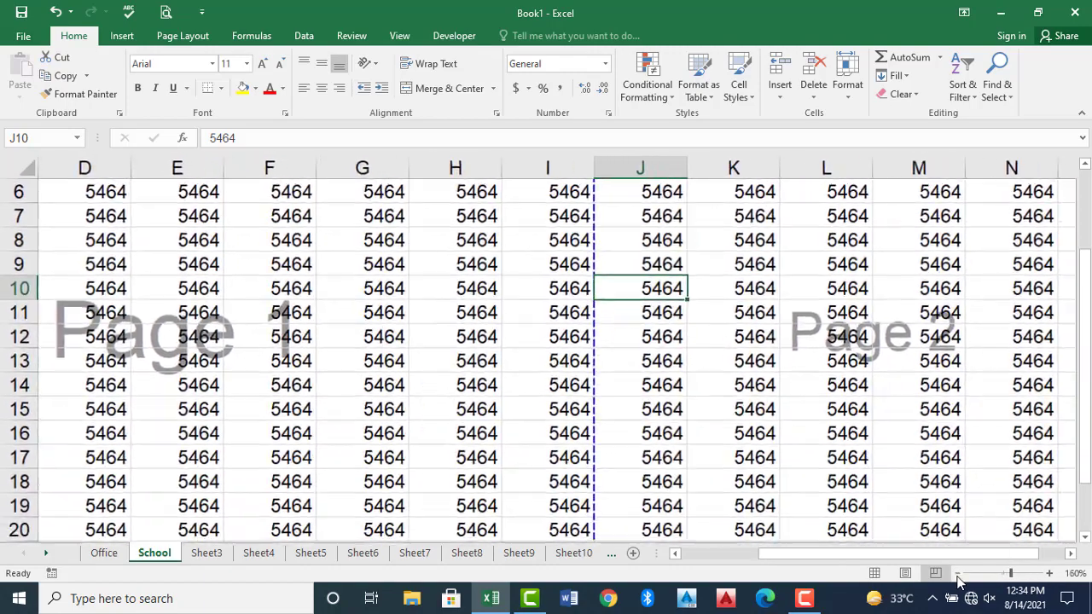
left_click(957, 573)
left_click(958, 574)
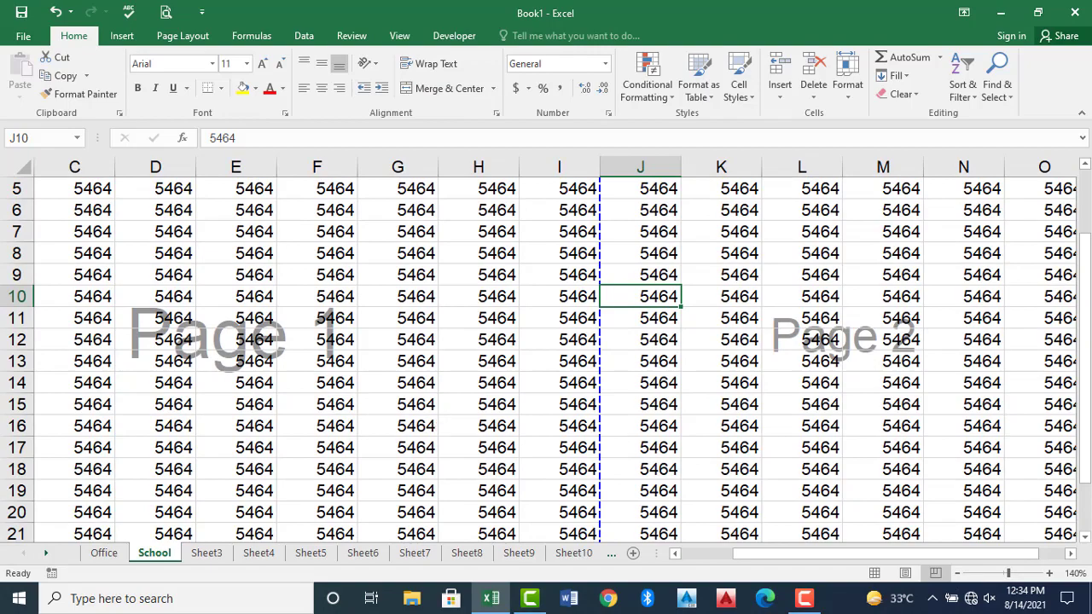
left_click(958, 574)
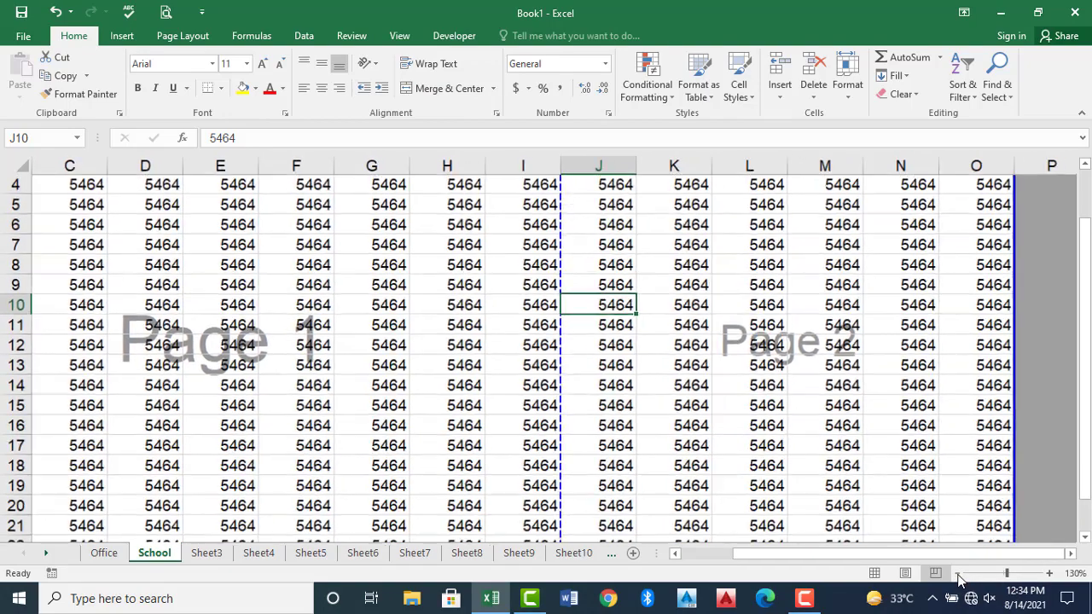
left_click(958, 573)
left_click(958, 573)
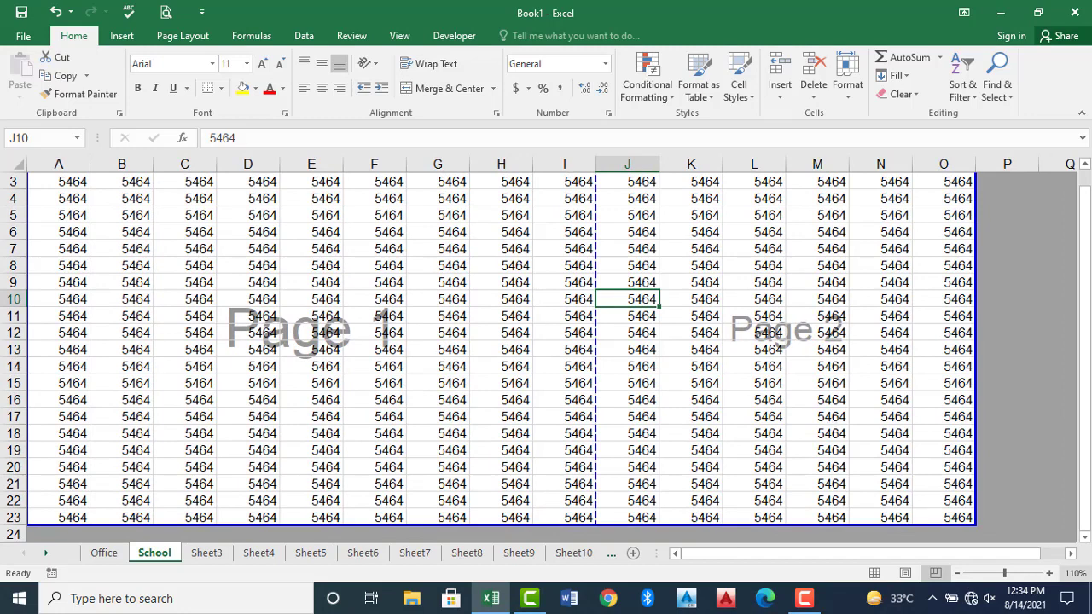
Step: Set a custom magnification percentage for the School sheet in the Zoom dialog and apply it
left_click(1077, 573)
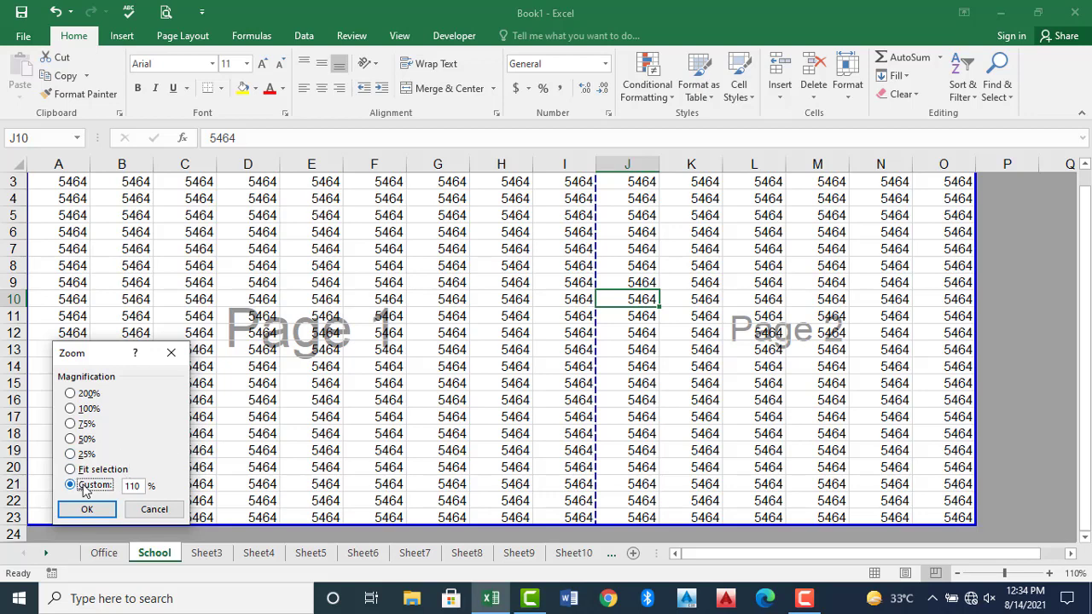
left_click_drag(143, 485, 124, 485)
left_click(89, 510)
left_click(87, 510)
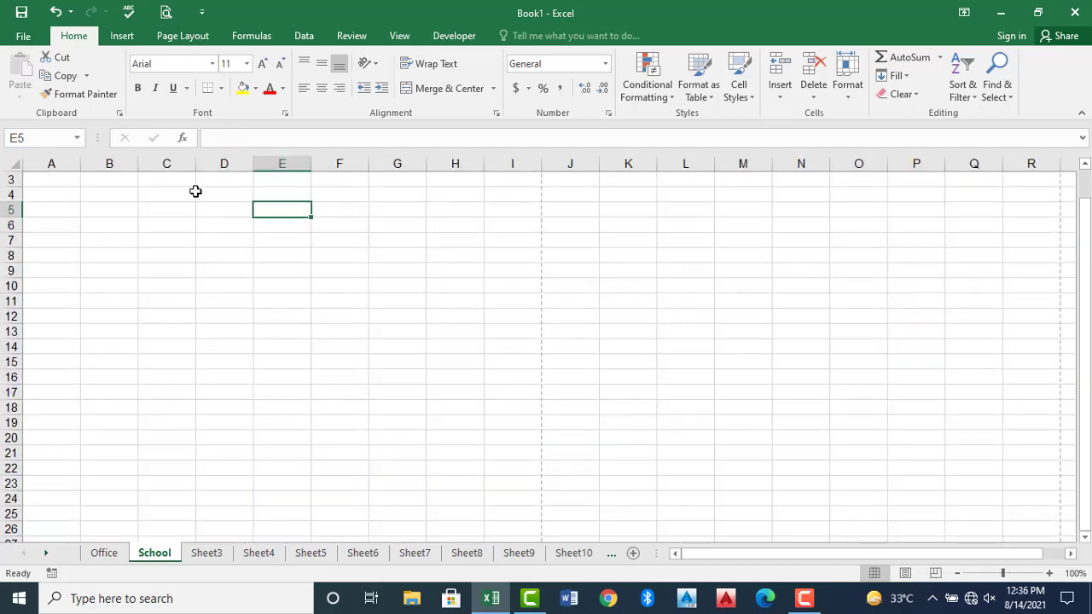
Step: Enter the numbers 565, 23, 63, 82 and 45 down column C in cells C4 to C8
left_click(192, 192)
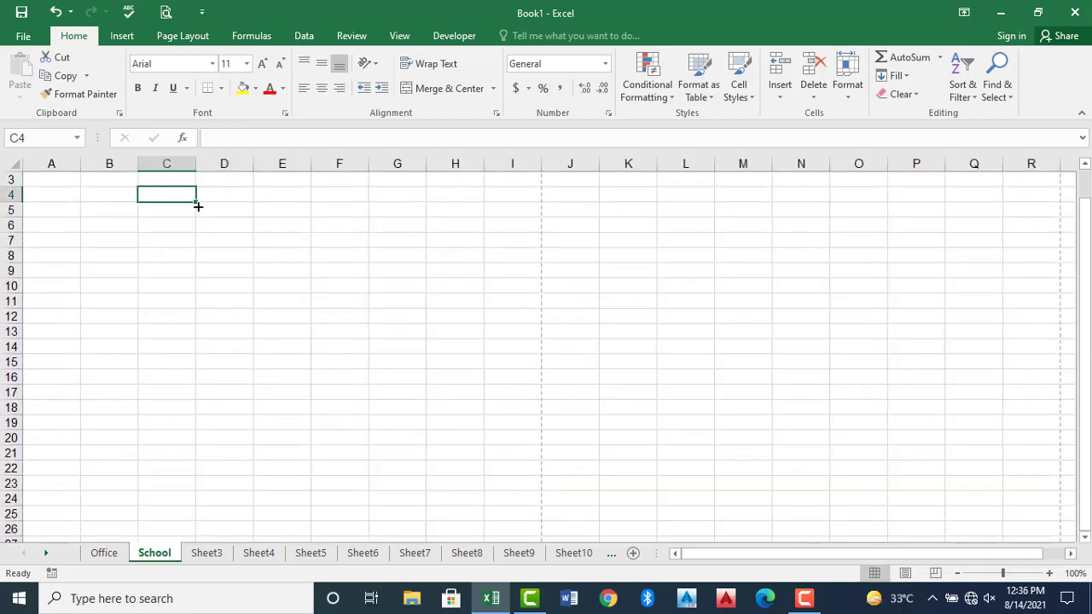
type("565")
key("Return")
type("23")
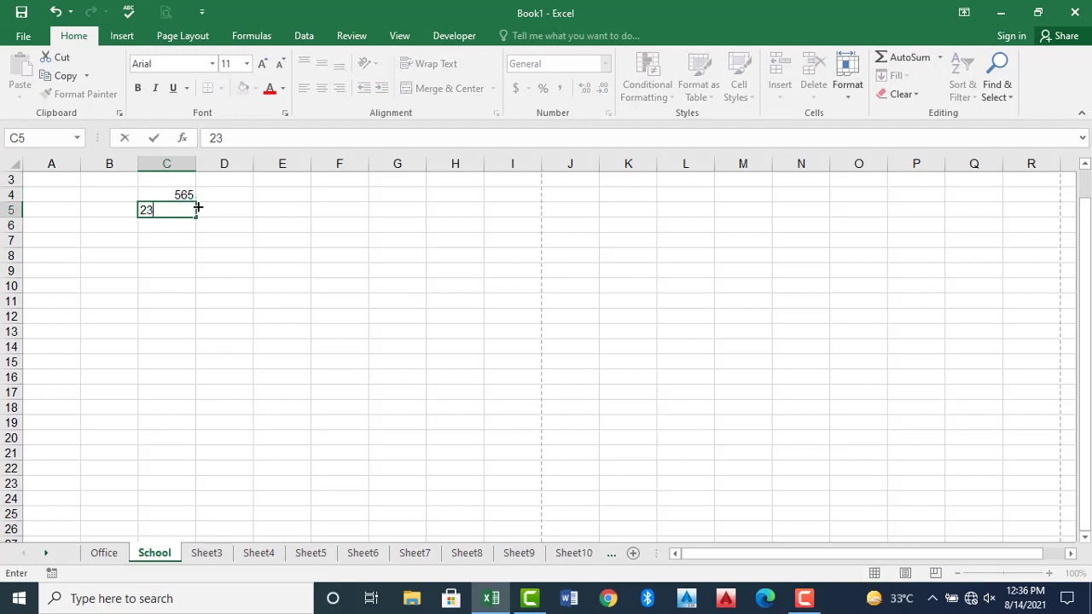
key("Return")
type("63")
key("Return")
type("82")
key("Return")
type("45")
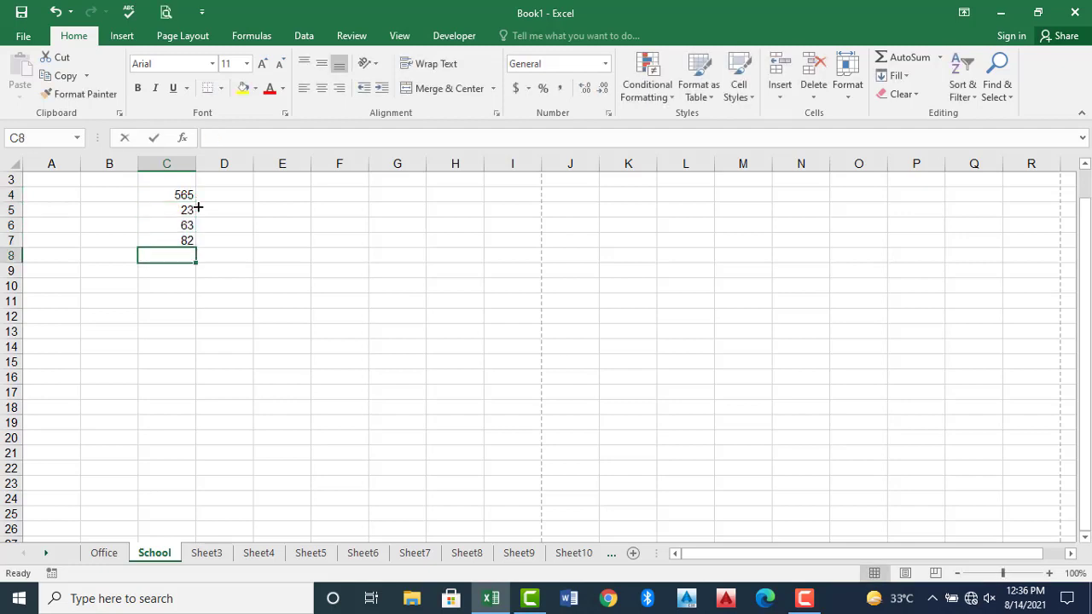
key("Return")
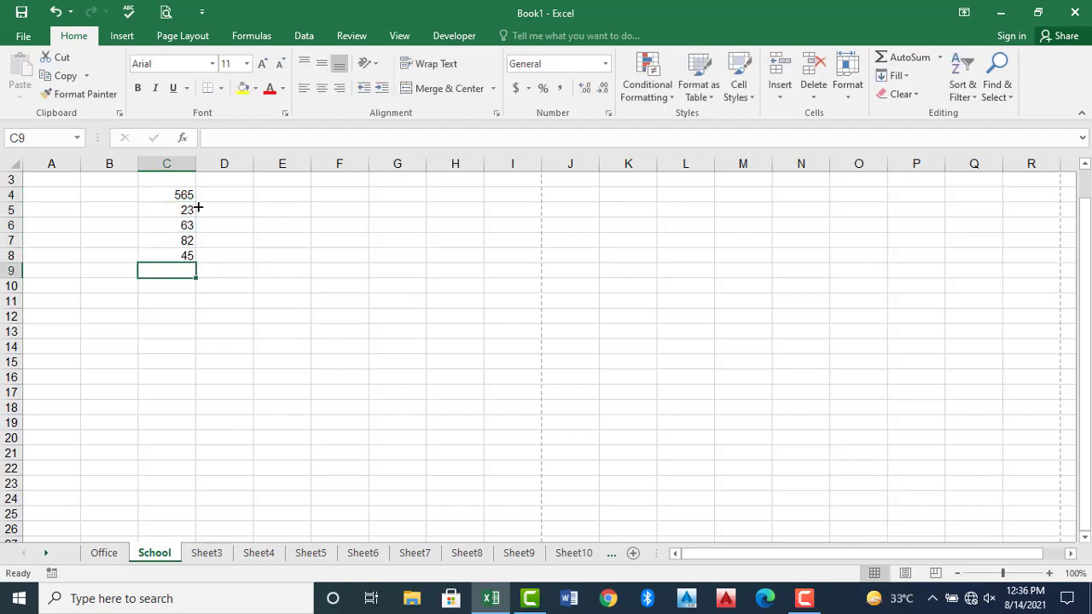
Step: Enter Name in C9, Class in C10 and 85 in C11
type("N")
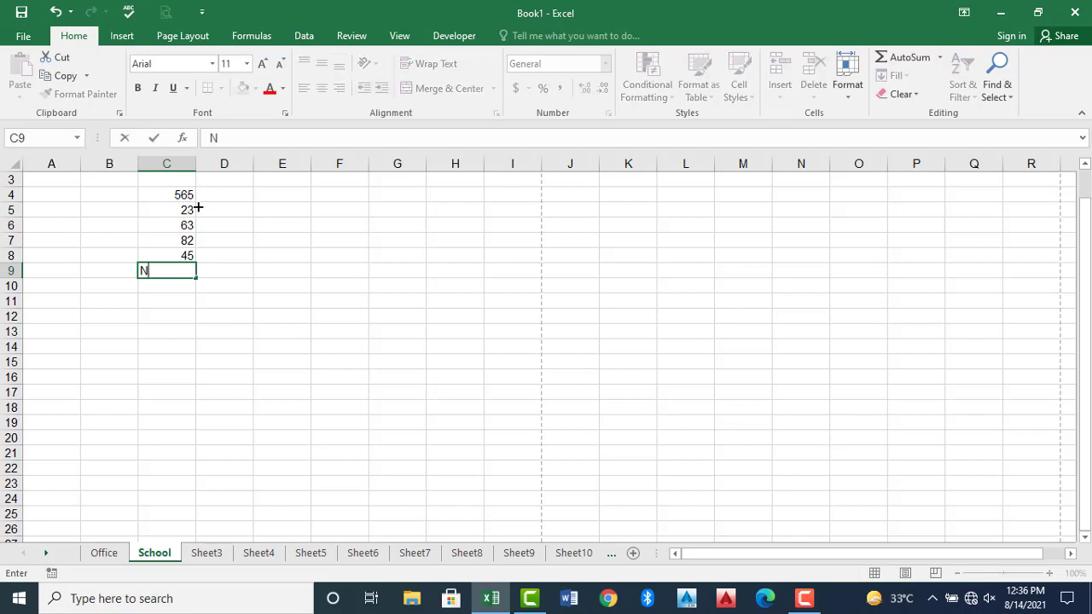
type("ame")
key("Return")
type("Class")
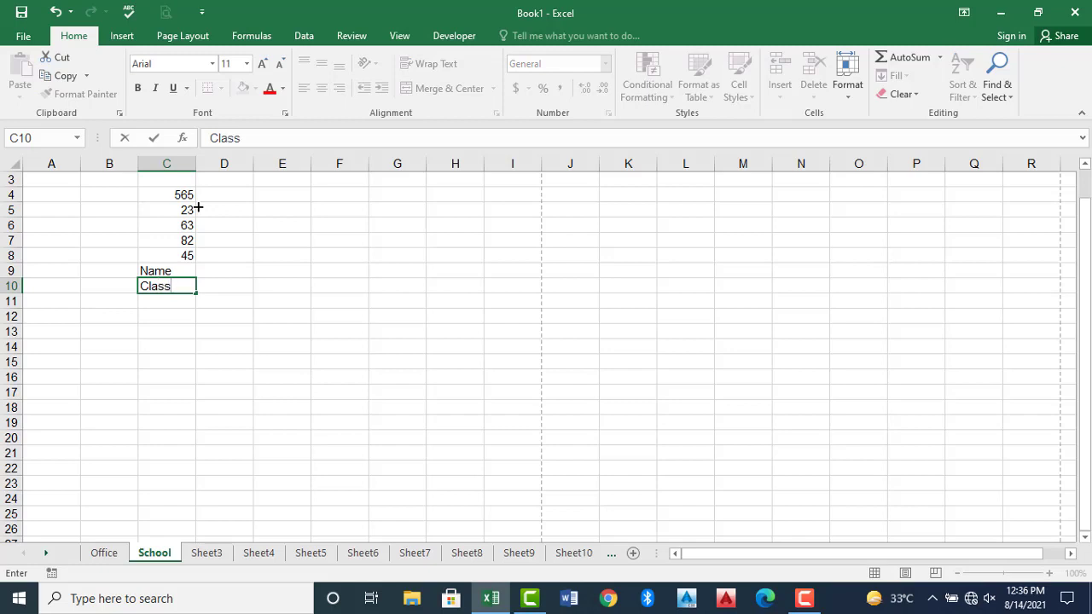
key("Return")
type("85")
key("Return")
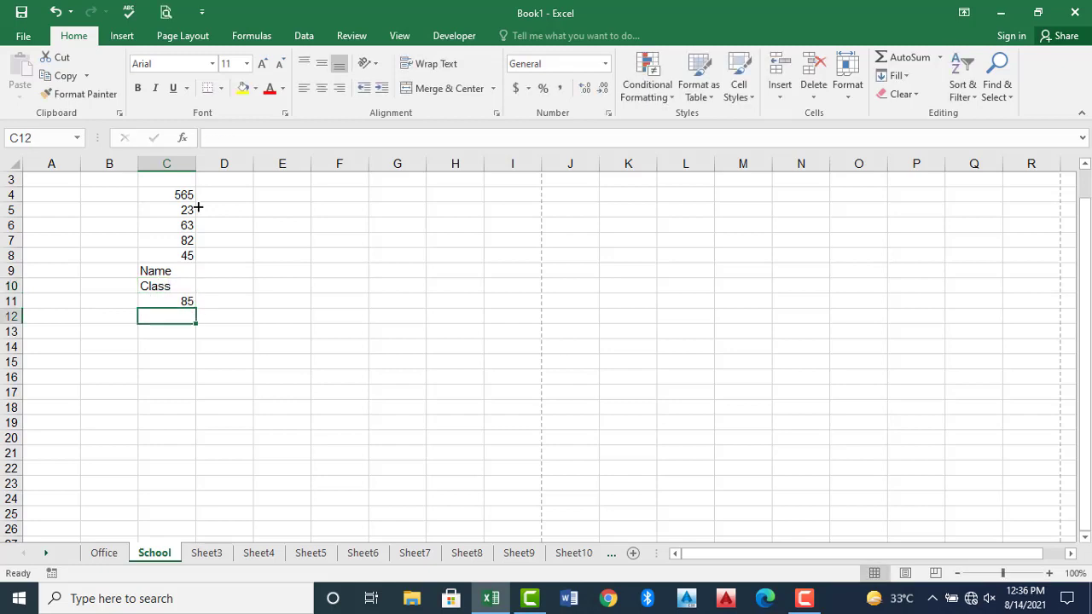
Step: Select the range C4:C11 and look at its status bar calculations and the status bar's customization options
left_click_drag(171, 196, 177, 314)
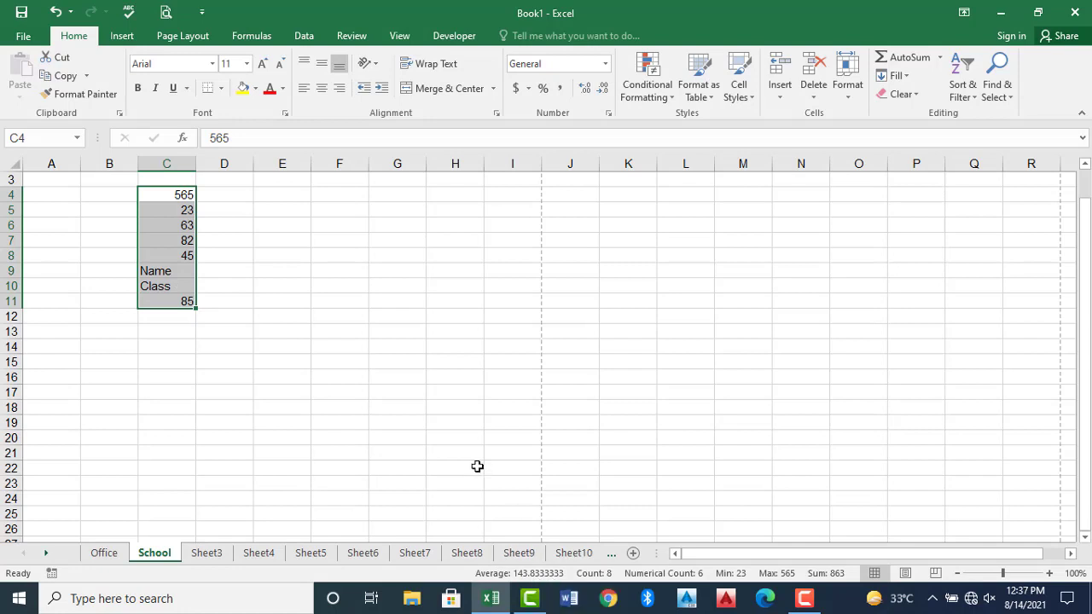
right_click(455, 576)
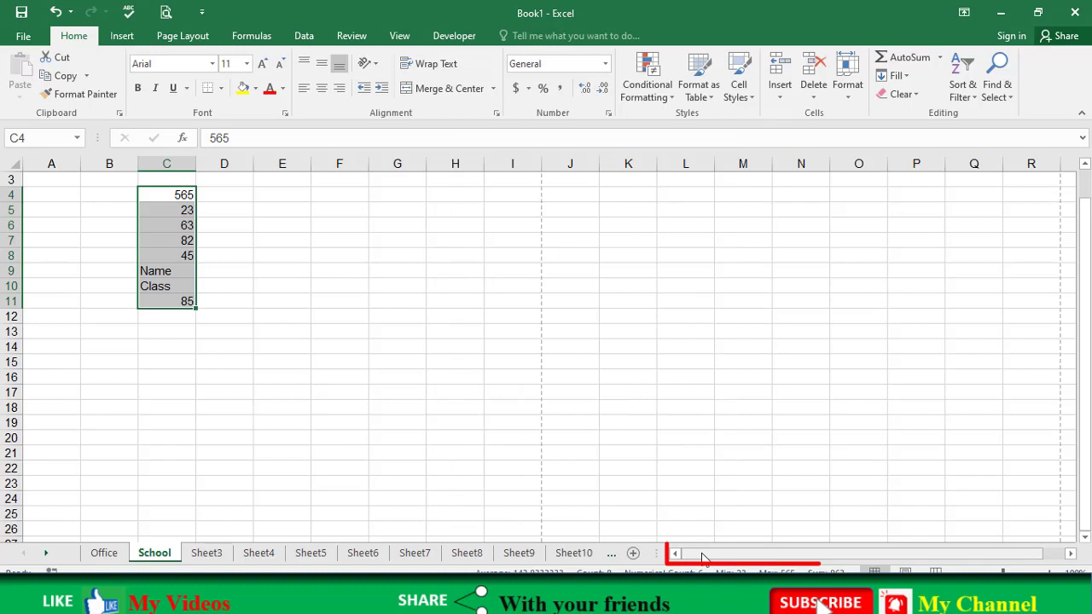
Step: Scroll the School sheet one column sideways and back, and up and down through its rows
mouse_move(704, 555)
left_mouse_down()
mouse_move(736, 564)
mouse_move(695, 563)
mouse_move(766, 568)
mouse_move(689, 560)
mouse_move(732, 564)
left_mouse_up()
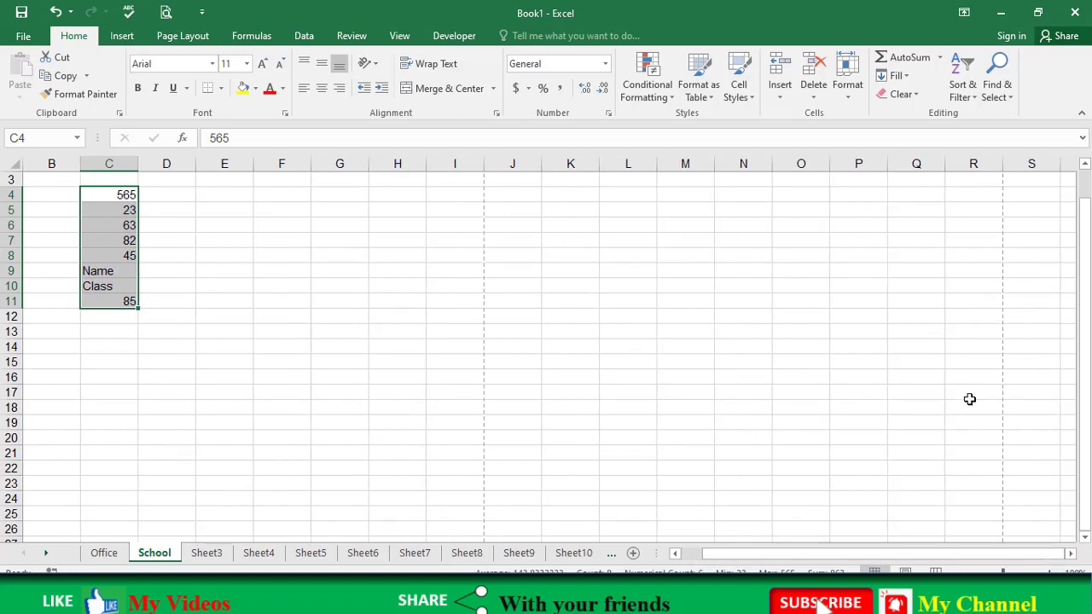
left_click_drag(773, 563, 740, 565)
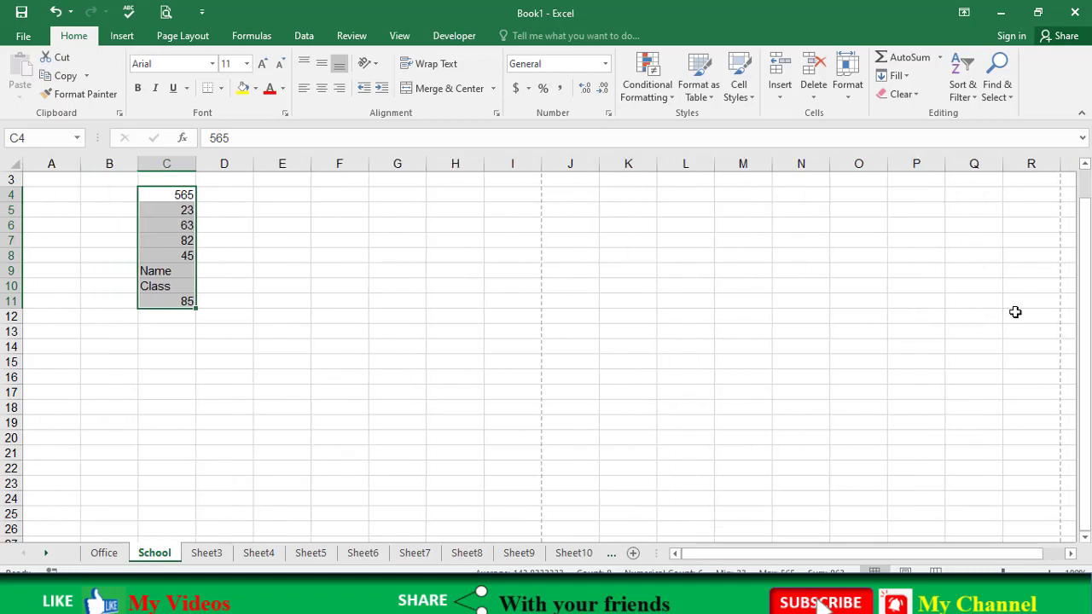
scroll(569, 316, "up", 1)
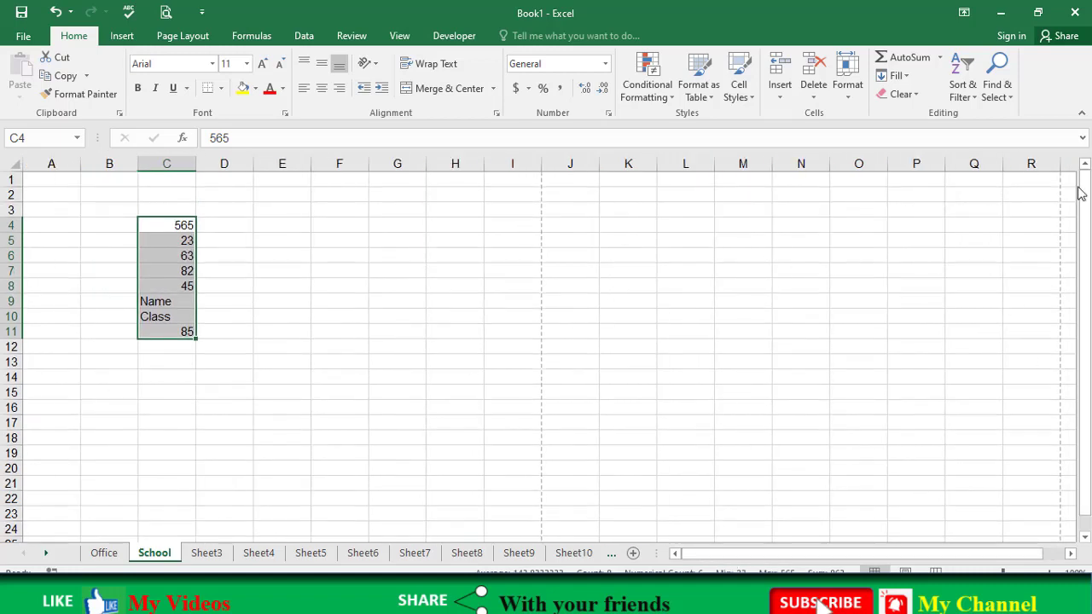
mouse_move(1080, 193)
left_mouse_down()
mouse_move(1088, 316)
mouse_move(1085, 186)
left_mouse_up()
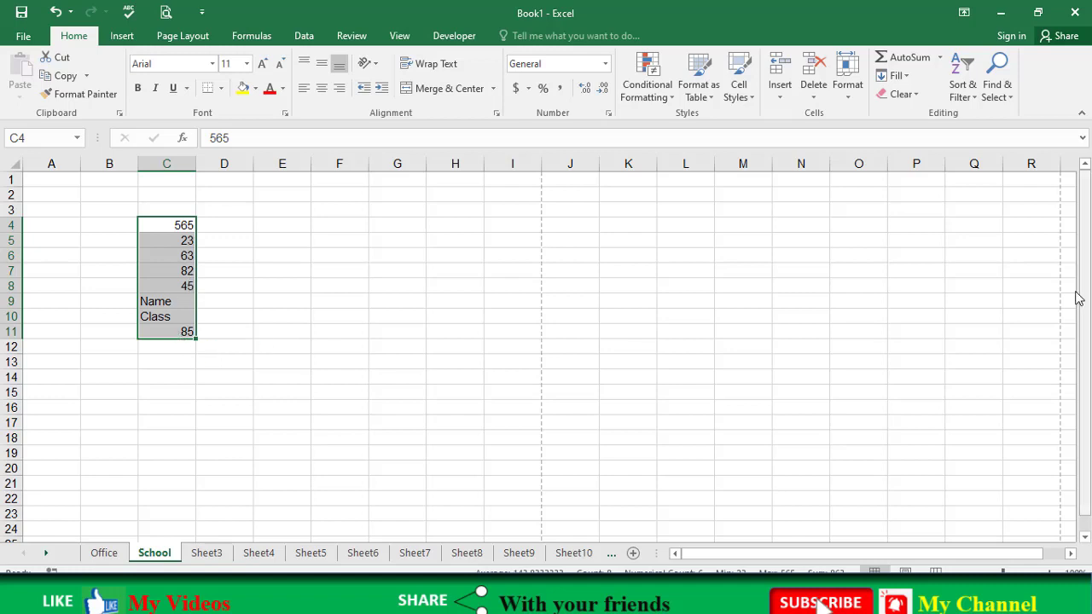
left_click_drag(1083, 281, 1086, 299)
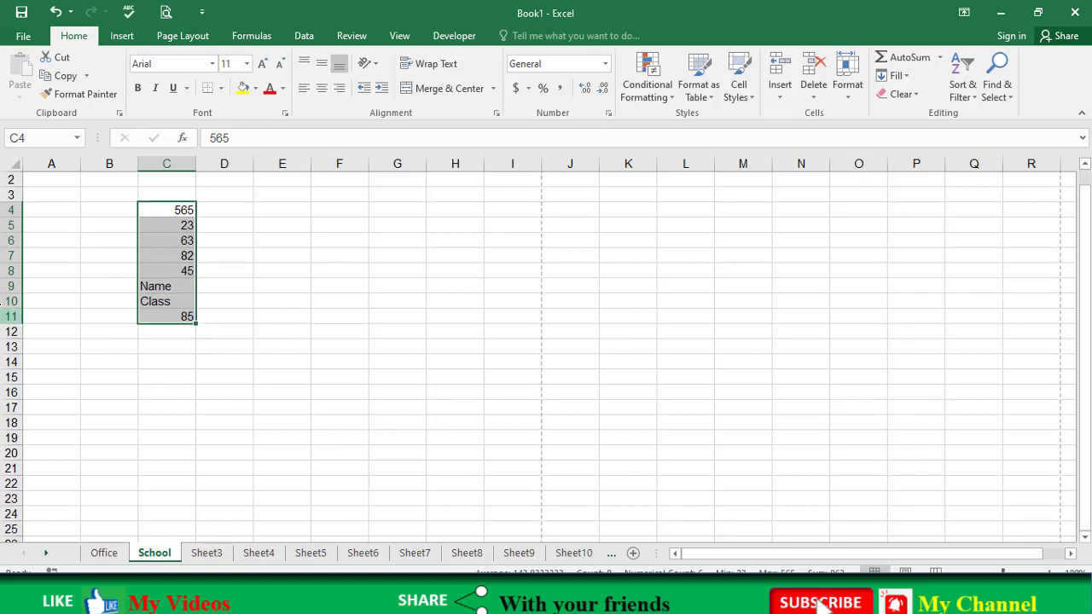
Step: Fill the cells of column A from A1 downward with 1321 in a single entry, and select O10
scroll(11, 290, "up", 1)
left_click_drag(43, 179, 51, 530)
type("1321")
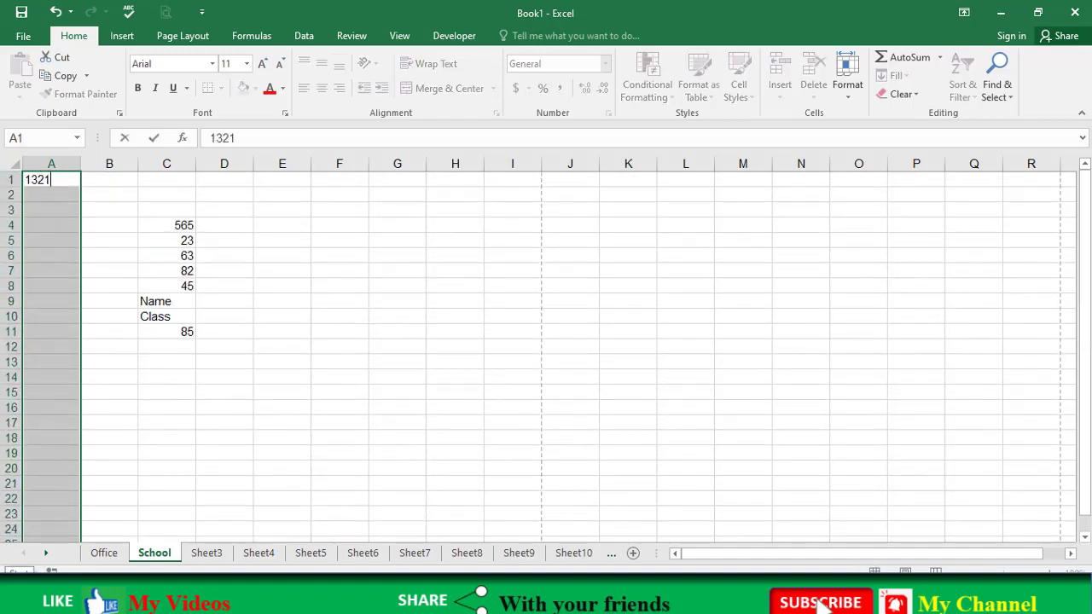
key("ctrl+Return")
left_click(869, 319)
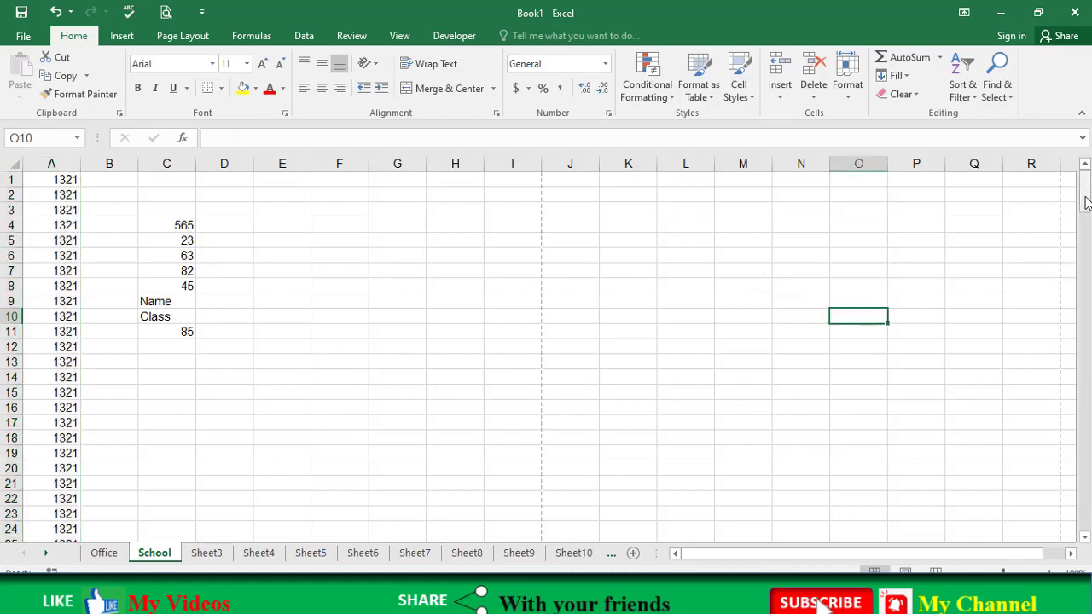
Step: Look down the filled rows of column A and select every cell of the School sheet
mouse_move(1085, 201)
left_mouse_down()
mouse_move(1085, 506)
mouse_move(1086, 206)
left_mouse_up()
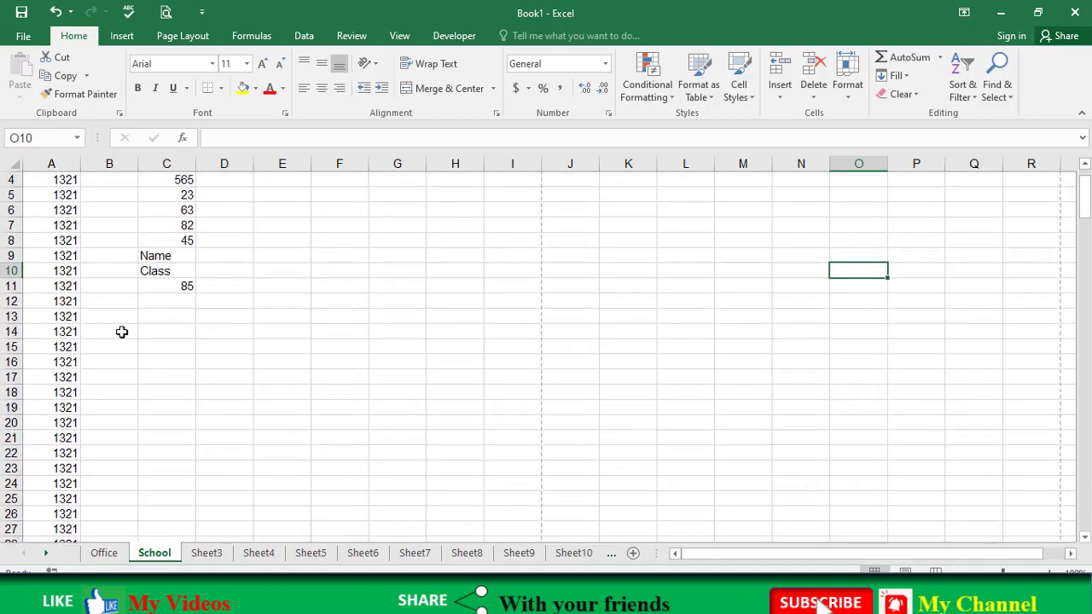
left_click(15, 162)
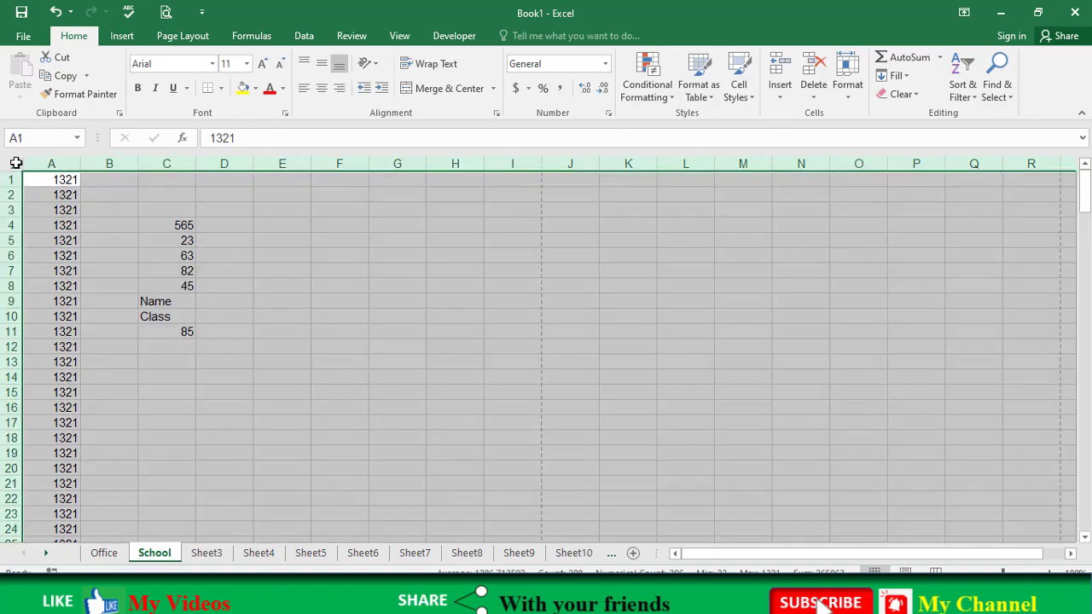